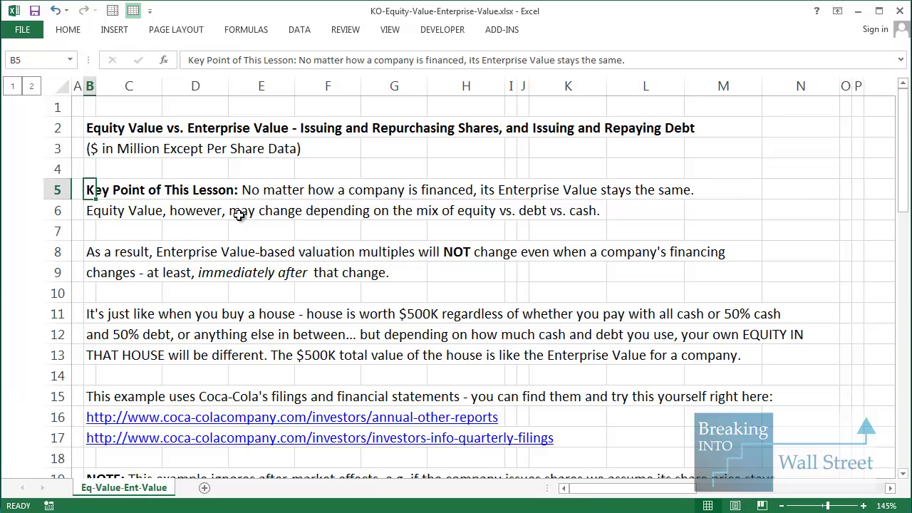
# Review the introductory notes in rows 6 to 13 on Enterprise Value and the house-purchase analogy, highlighting each passage.
pyautogui.press('Down')
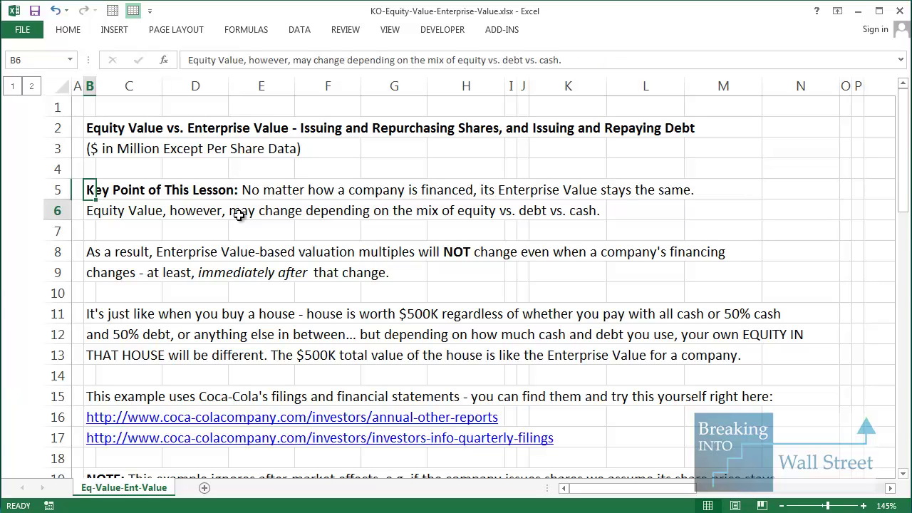
pyautogui.hotkey('shift', 'space')
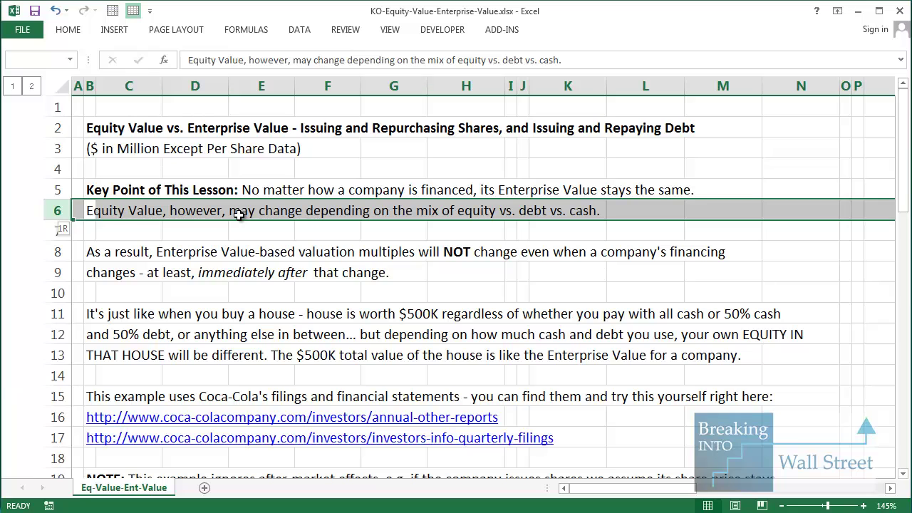
pyautogui.press('Down')
pyautogui.press('Down')
pyautogui.hotkey('shift', 'space')
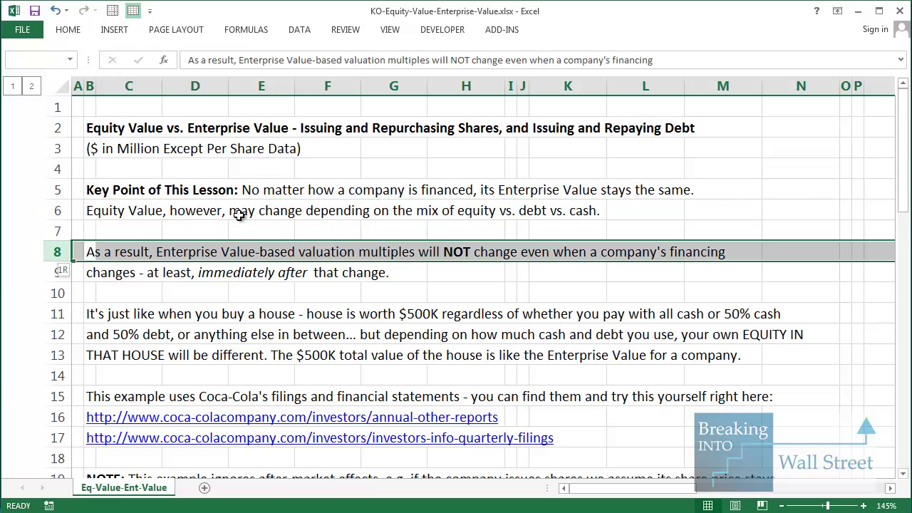
pyautogui.hotkey('shift', 'Down')
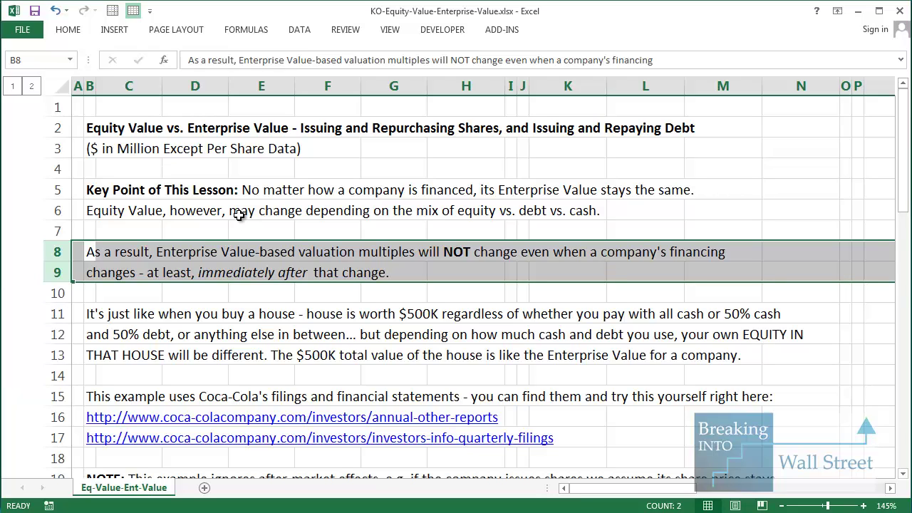
pyautogui.scroll(-1, 239, 213)
pyautogui.click(86, 250)
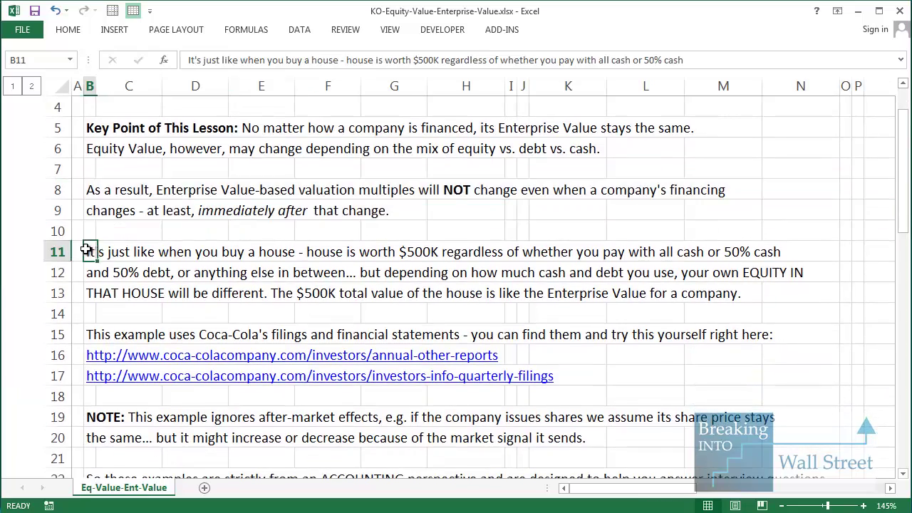
pyautogui.scroll(-1, 86, 250)
pyautogui.moveTo(86, 250); pyautogui.dragTo(97, 255)
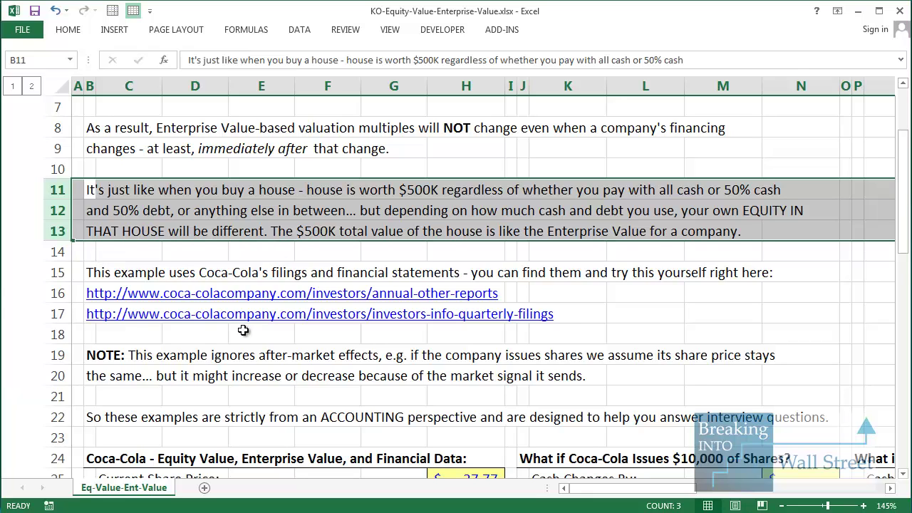
# Highlight the Coca-Cola valuation table in C24:H35, and the note with the filing links in rows 15 to 18.
pyautogui.scroll(-1, 243, 330)
pyautogui.scroll(1, 226, 331)
pyautogui.click(87, 279)
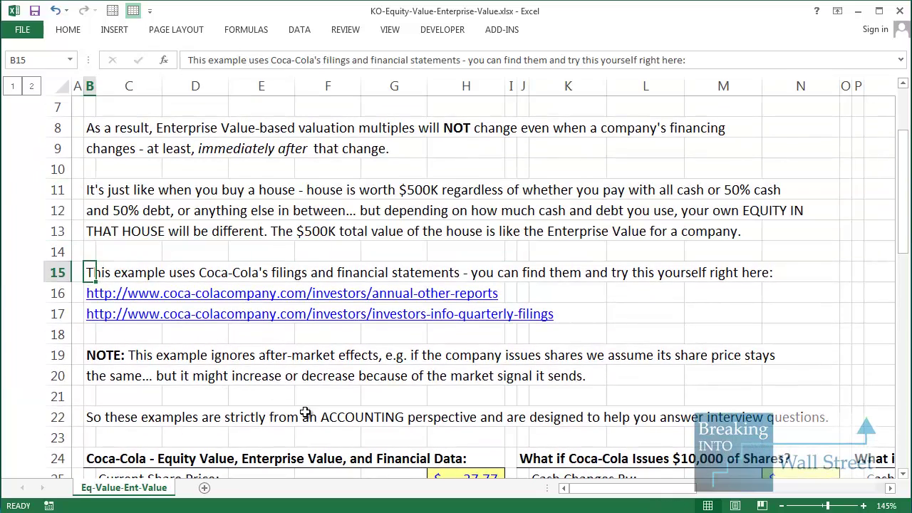
pyautogui.scroll(-5, 305, 412)
pyautogui.moveTo(118, 151); pyautogui.dragTo(487, 377)
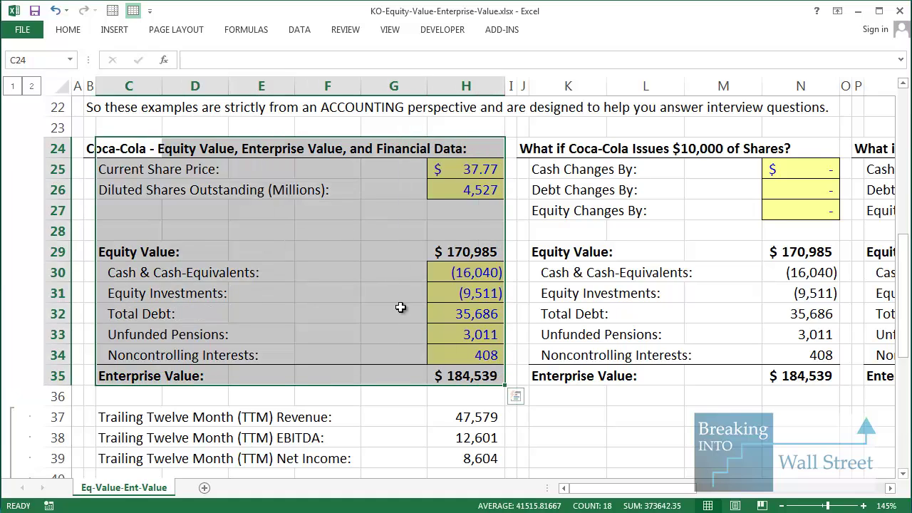
pyautogui.scroll(4, 392, 289)
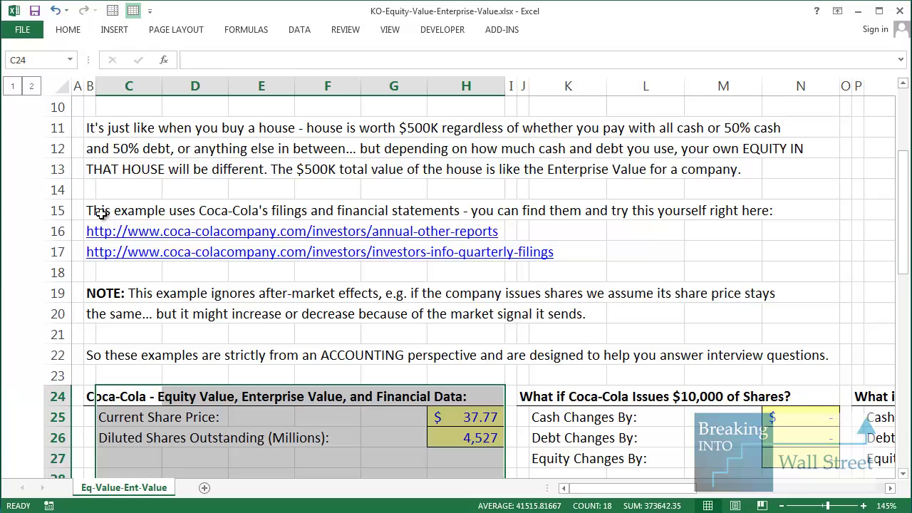
pyautogui.moveTo(97, 211); pyautogui.dragTo(592, 265)
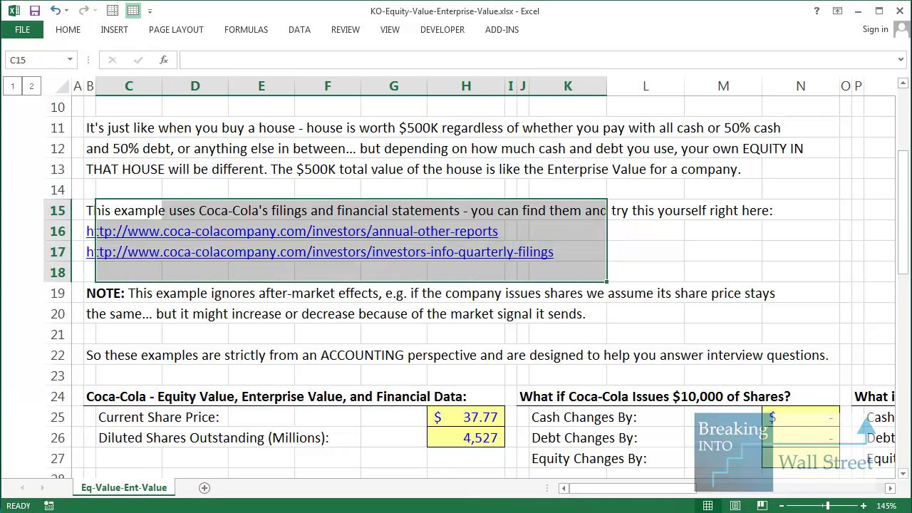
# Switch to Acrobat and examine the balance sheet in KO-2013-Q2-10-Q.pdf and the income statement in KO-2012-10-K.pdf.
pyautogui.hotkey('alt', 'Tab')
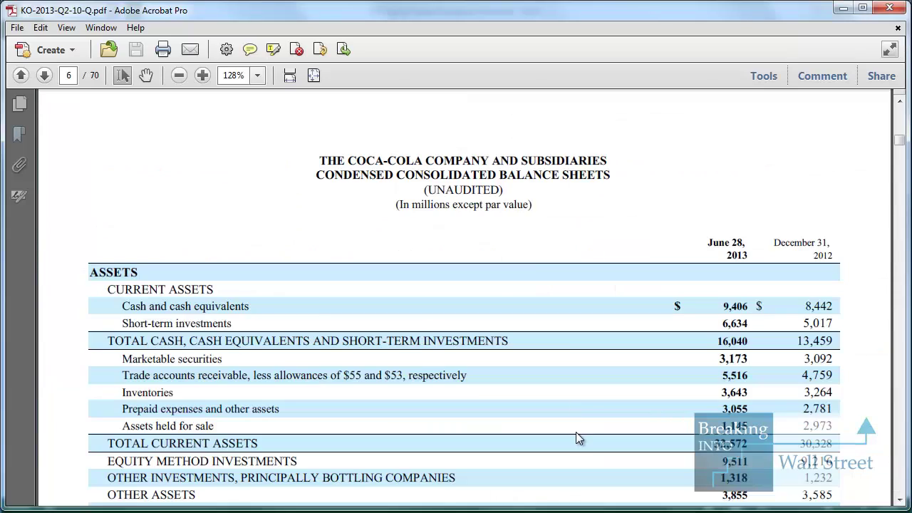
pyautogui.scroll(-4, 418, 289)
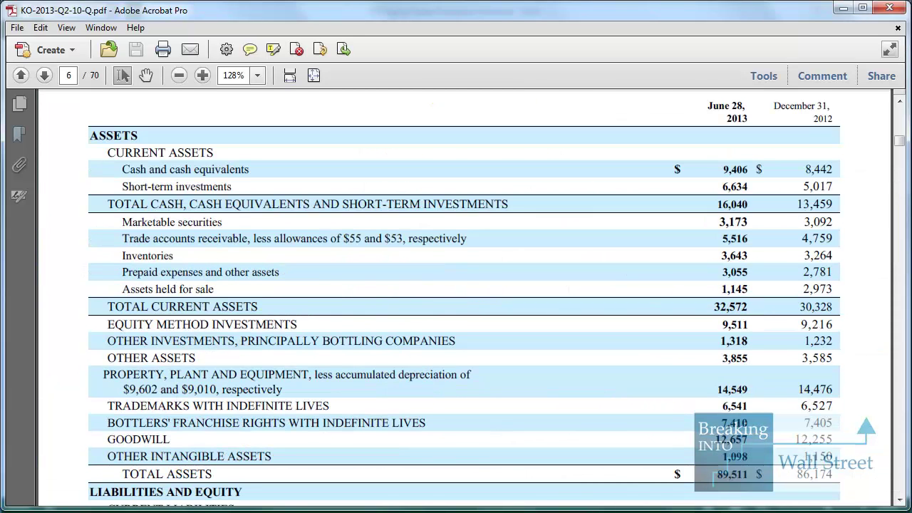
pyautogui.hotkey('alt', 'Tab')
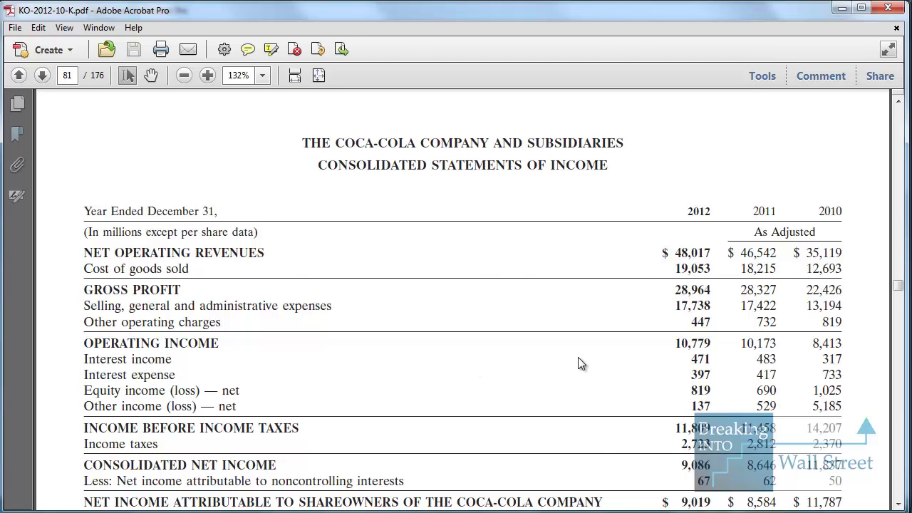
pyautogui.scroll(-1, 578, 357)
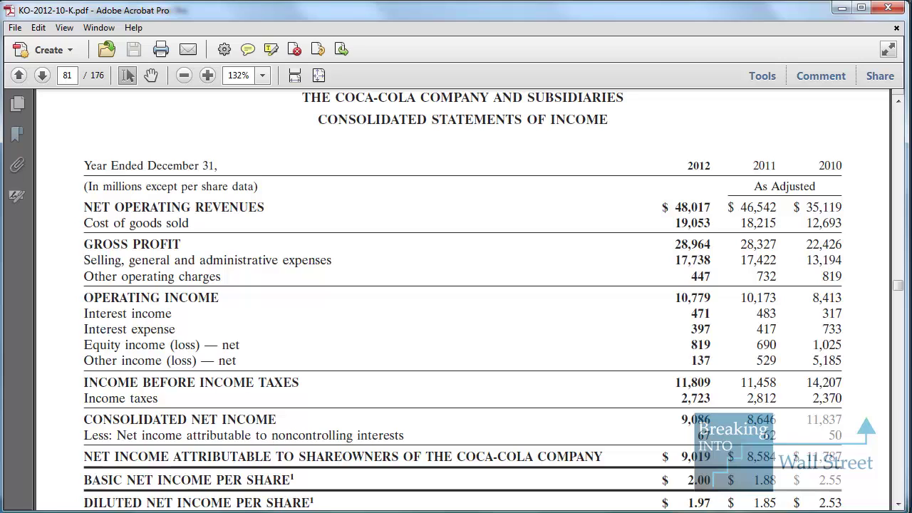
pyautogui.hotkey('alt', 'Tab')
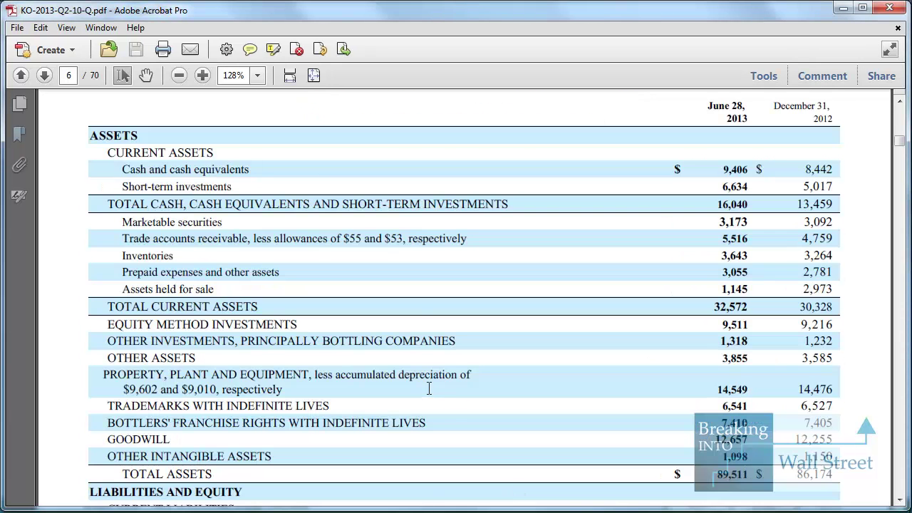
pyautogui.scroll(2, 414, 318)
pyautogui.scroll(1, 415, 318)
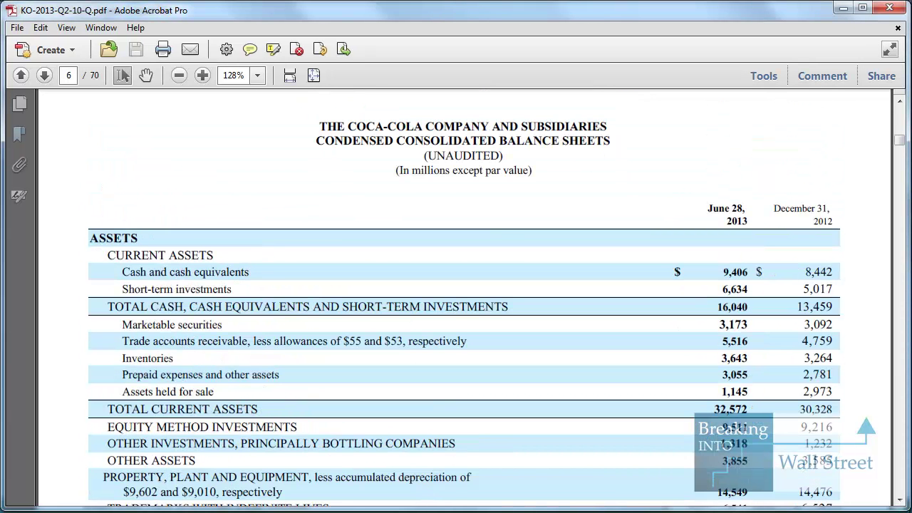
# Switch back to Excel and review the note in rows 19 to 22 about ignoring after-market effects.
pyautogui.hotkey('alt', 'Tab')
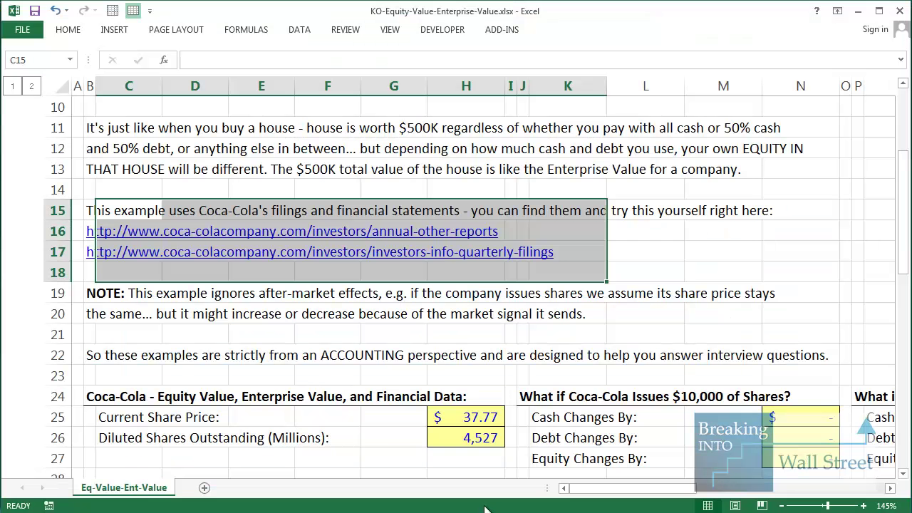
pyautogui.click(193, 355)
pyautogui.moveTo(89, 293); pyautogui.dragTo(849, 361)
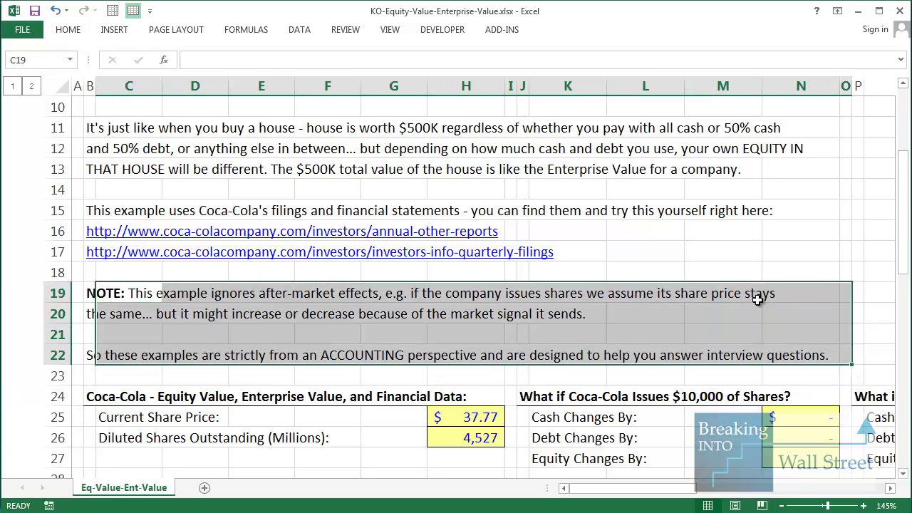
pyautogui.click(158, 292)
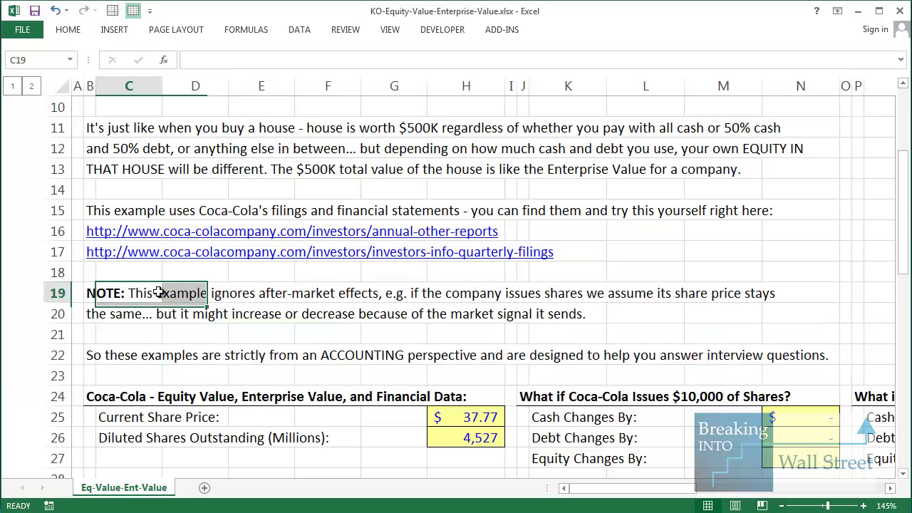
pyautogui.click(87, 292)
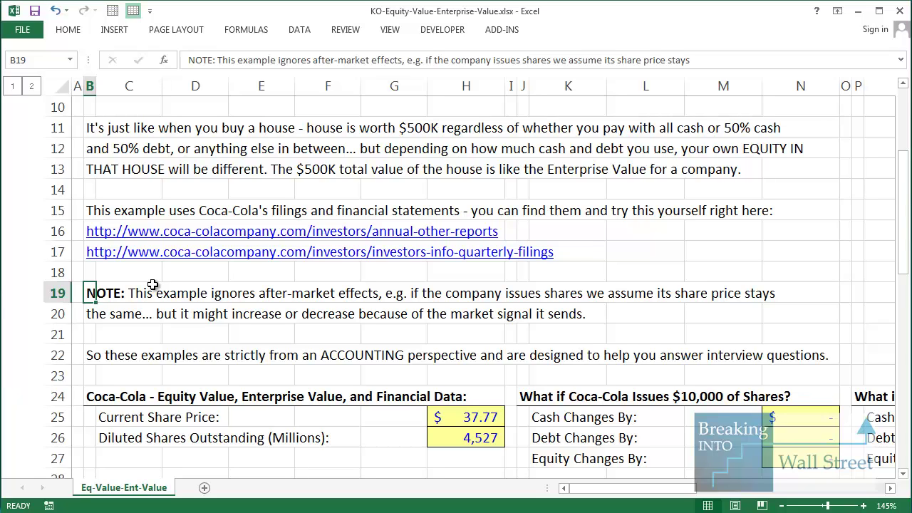
# Examine Coca-Cola's current share price in H25 and highlight the diluted shares outstanding row.
pyautogui.scroll(-4, 152, 285)
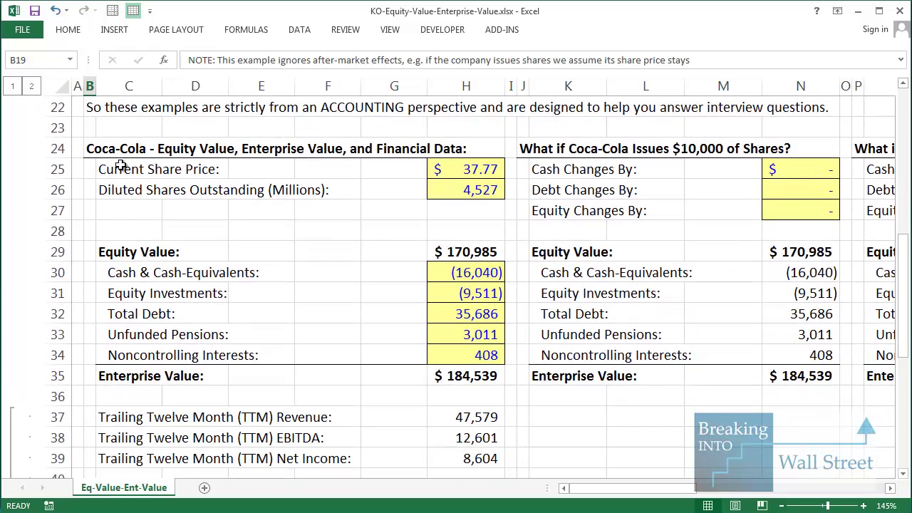
pyautogui.click(107, 150)
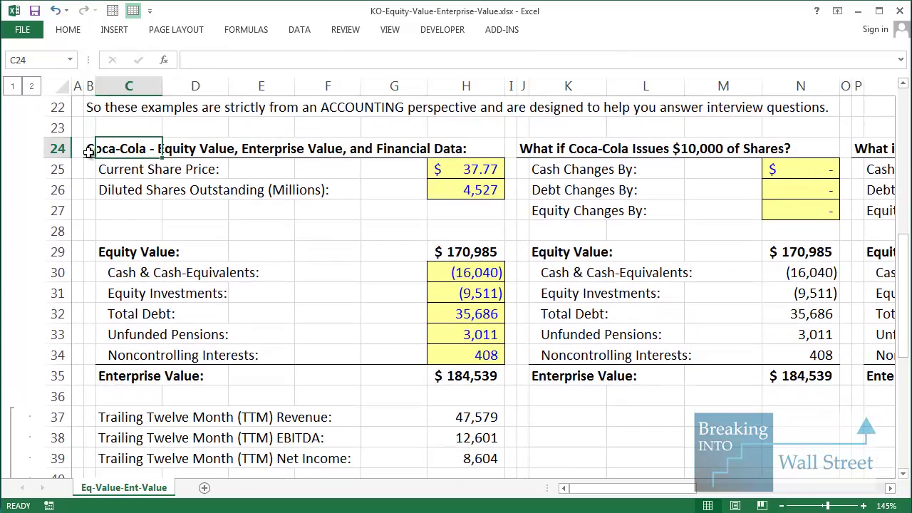
pyautogui.moveTo(88, 151); pyautogui.dragTo(480, 191)
pyautogui.click(492, 169)
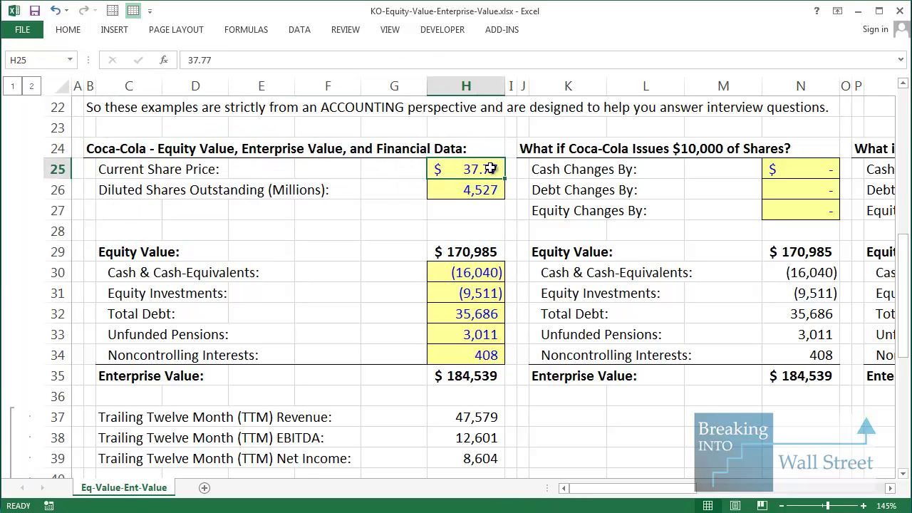
pyautogui.click(489, 189)
pyautogui.hotkey('shift', 'space')
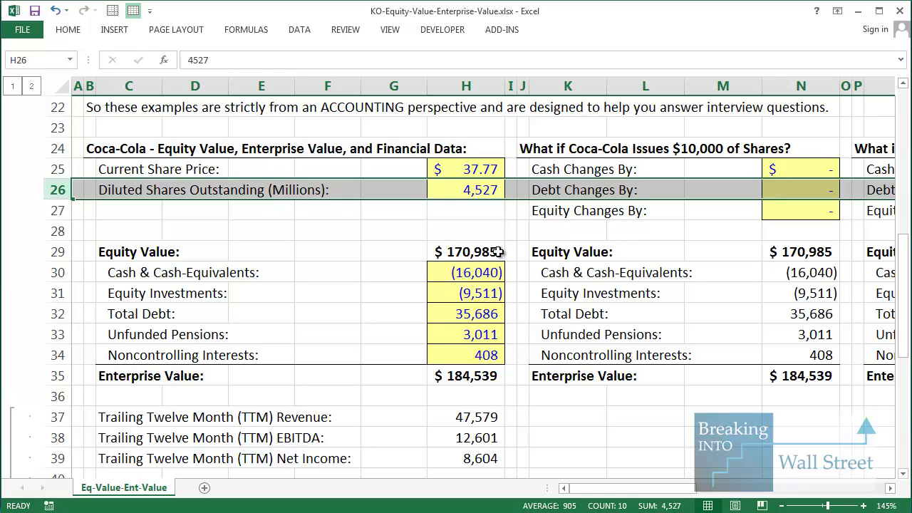
# Highlight the Cash & Cash-Equivalents and Equity Investments lines in C30:H31 below Equity Value.
pyautogui.press('Down')
pyautogui.press('Down')
pyautogui.press('Down')
pyautogui.press('Down')
pyautogui.press('Down')
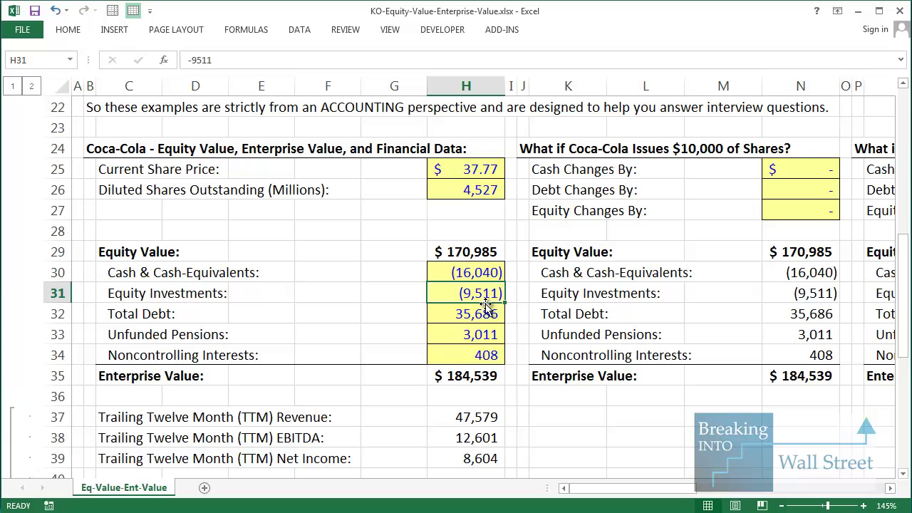
pyautogui.hotkey('shift', 'Left')
pyautogui.hotkey('shift', 'Left')
pyautogui.hotkey('shift', 'Left')
pyautogui.hotkey('shift', 'Left')
pyautogui.hotkey('shift', 'Left')
pyautogui.hotkey('shift', 'Left')
pyautogui.hotkey('shift', 'Up')
pyautogui.hotkey('shift', 'Right')
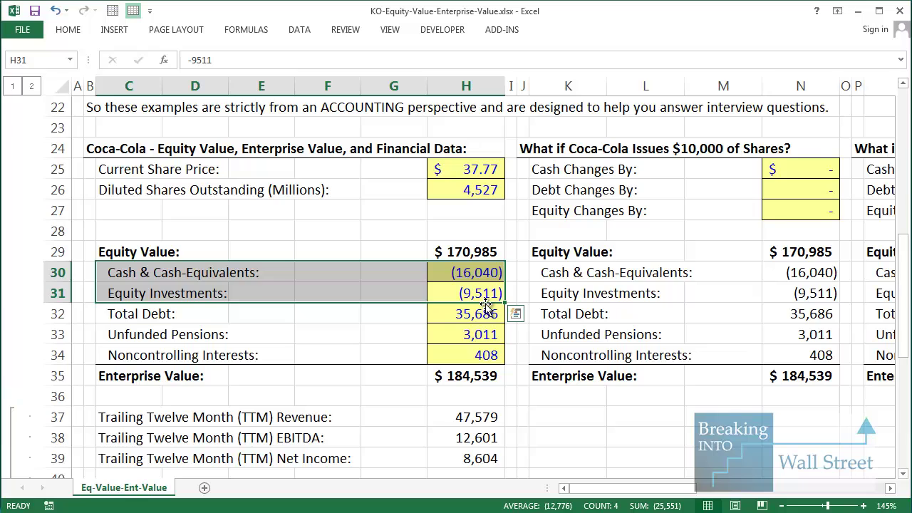
# Highlight the lines from Total Debt to Noncontrolling Interests, and narrow the selection to Total Debt and Unfunded Pensions.
pyautogui.press('Down')
pyautogui.hotkey('shift', 'Left')
pyautogui.hotkey('shift', 'Left')
pyautogui.hotkey('shift', 'Left')
pyautogui.hotkey('shift', 'Left')
pyautogui.hotkey('shift', 'Left')
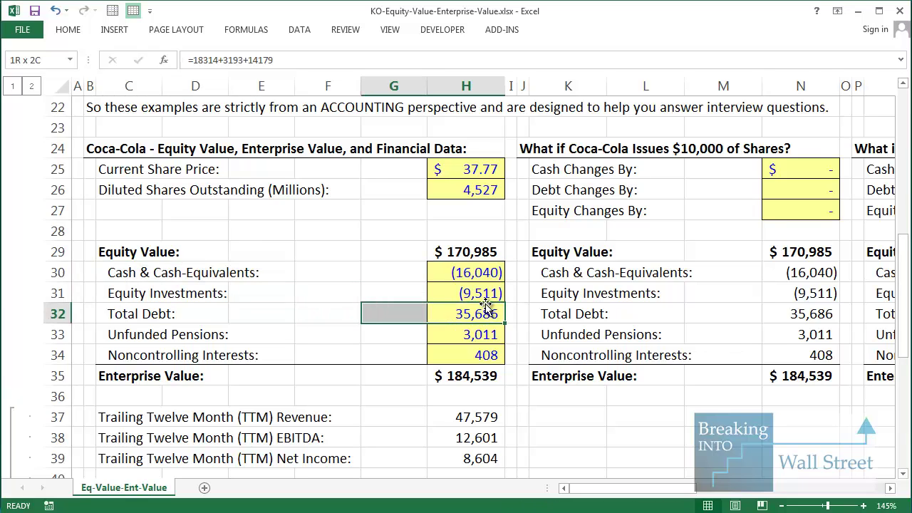
pyautogui.hotkey('shift', 'Down')
pyautogui.hotkey('shift', 'Down')
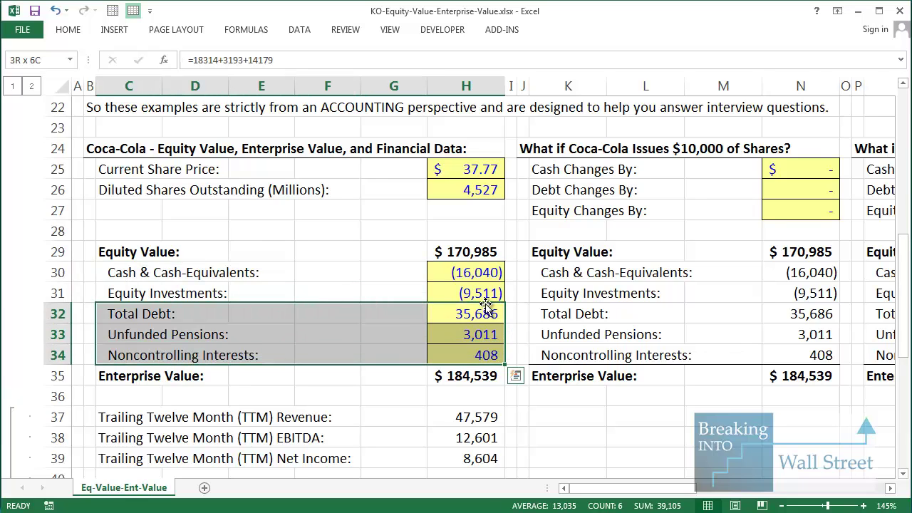
pyautogui.hotkey('shift', 'Up')
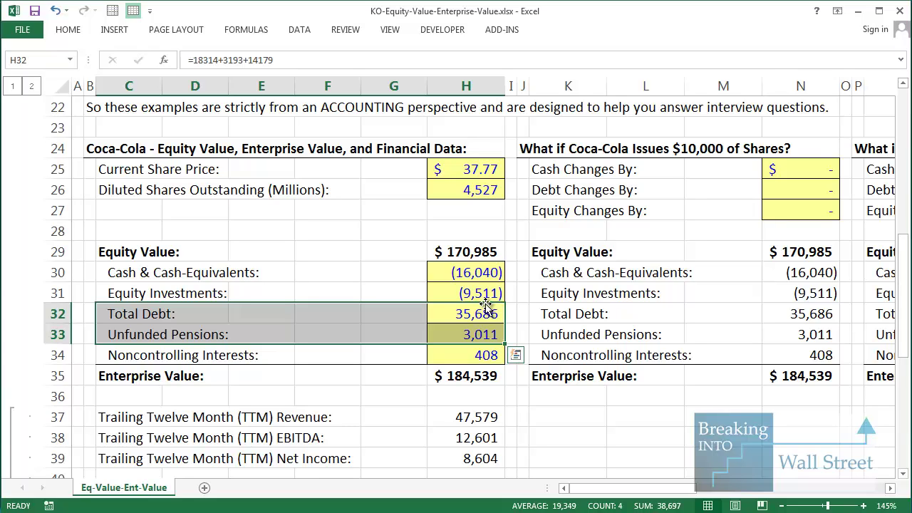
# Reselect Total Debt and Unfunded Pensions, and extend the selection through Noncontrolling Interests to cover C32:H34.
pyautogui.press('Up')
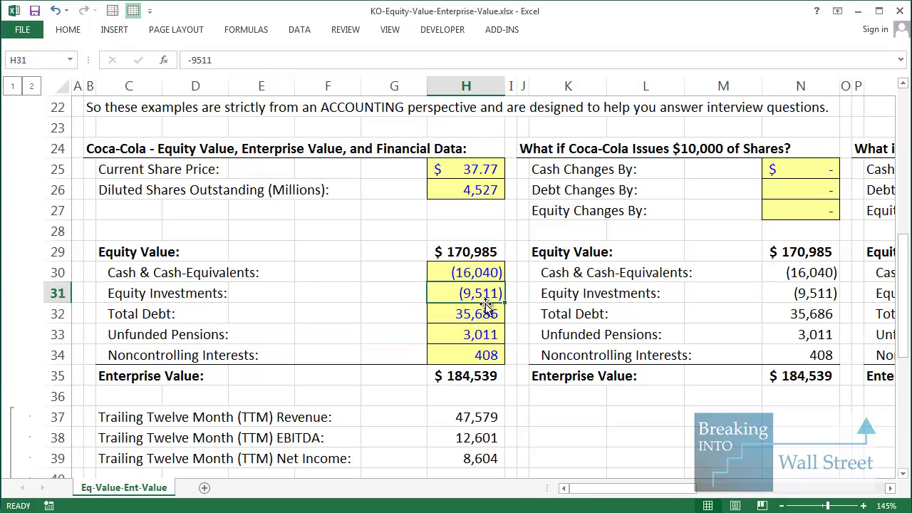
pyautogui.press('Down')
pyautogui.hotkey('shift', 'Left')
pyautogui.hotkey('shift', 'Left')
pyautogui.hotkey('shift', 'Left')
pyautogui.hotkey('shift', 'Left')
pyautogui.hotkey('shift', 'Left')
pyautogui.hotkey('shift', 'Down')
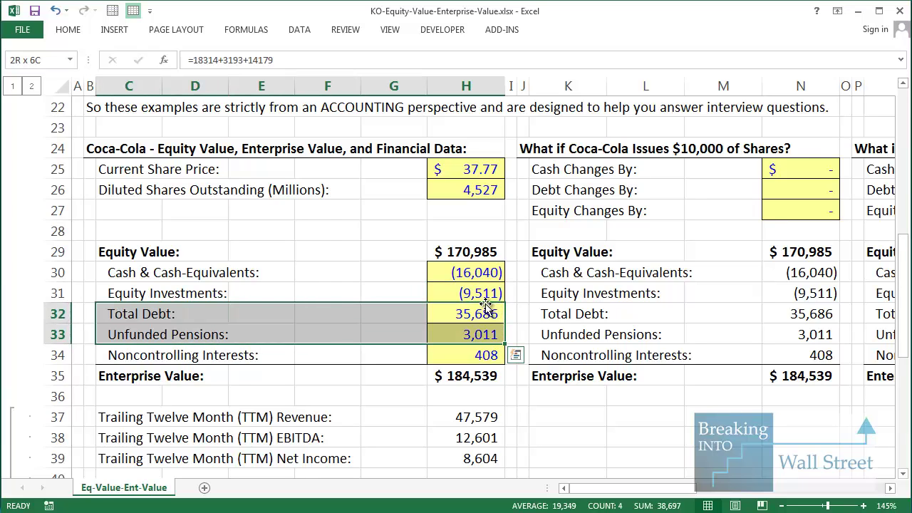
pyautogui.hotkey('shift', 'Down')
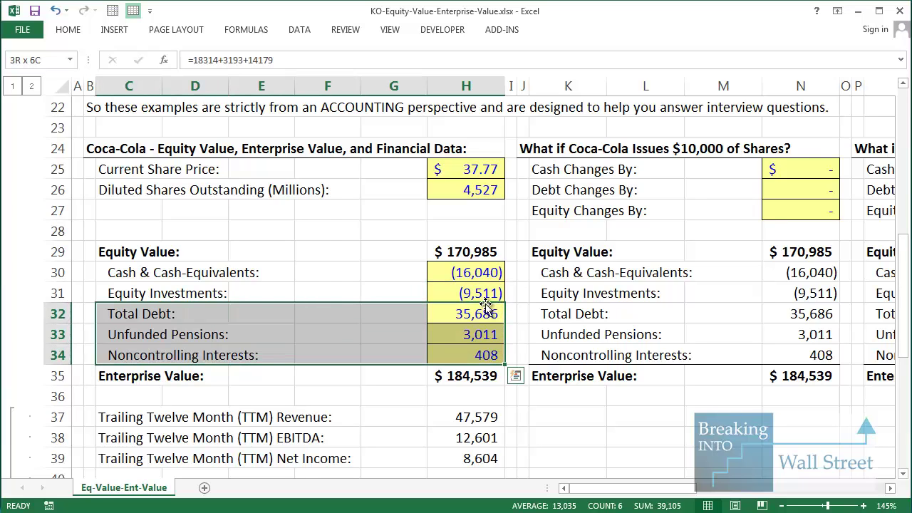
# Highlight the Noncontrolling Interests line in C34:H34 and inspect the Enterprise Value formula in H35.
pyautogui.press('Down')
pyautogui.press('Down')
pyautogui.hotkey('shift', 'Left')
pyautogui.hotkey('shift', 'Left')
pyautogui.hotkey('shift', 'Left')
pyautogui.hotkey('shift', 'Left')
pyautogui.hotkey('shift', 'Left')
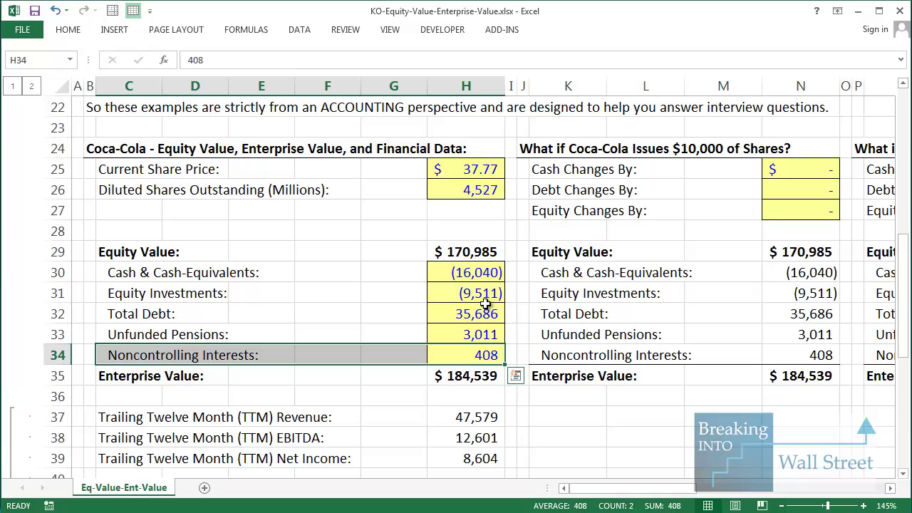
pyautogui.press('Right')
pyautogui.press('Left')
pyautogui.hotkey('shift', 'Down')
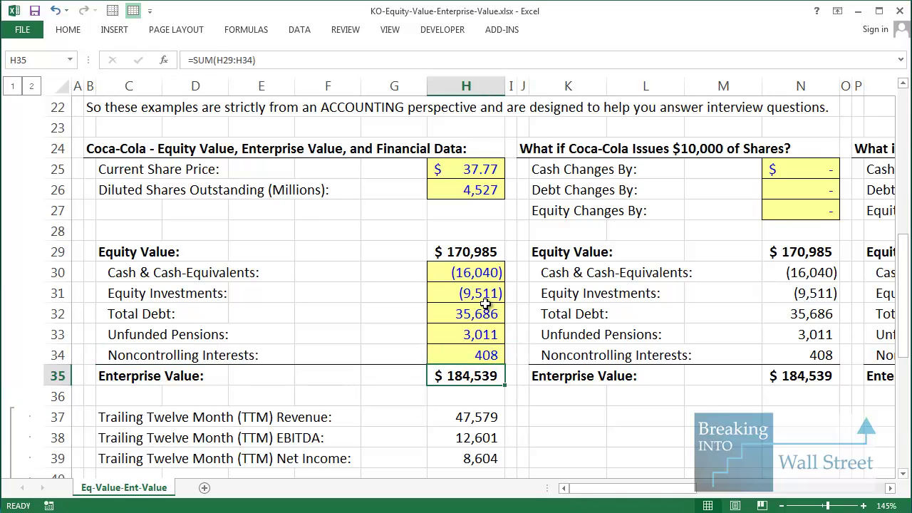
# Highlight the Equity Value and Cash & Cash-Equivalents amounts in H29:H30 and extend the selection to the lines below.
pyautogui.press('Up')
pyautogui.press('Up')
pyautogui.press('Up')
pyautogui.press('Up')
pyautogui.hotkey('shift', 'Up')
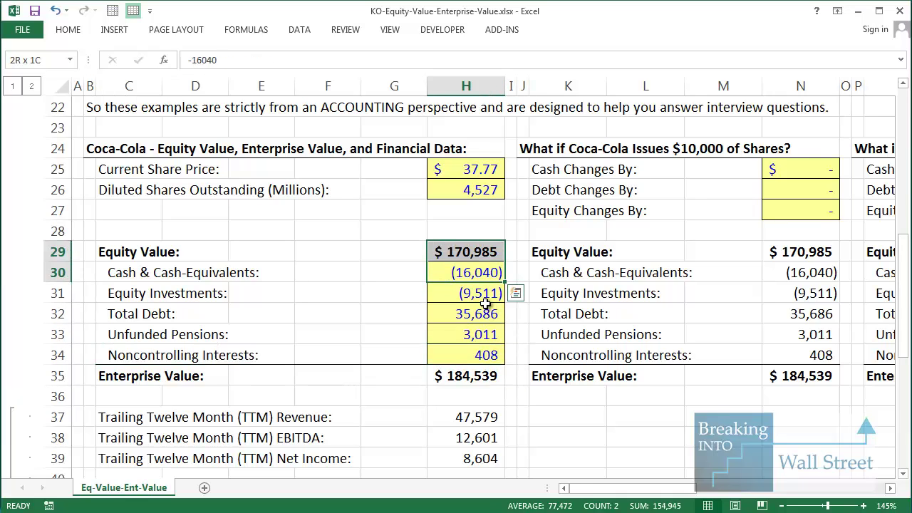
pyautogui.hotkey('shift', 'Down')
pyautogui.hotkey('shift', 'Down')
# Highlight the amounts from Total Debt through Noncontrolling Interests in H32:H34, and extend the selection to Enterprise Value in H35.
pyautogui.press('Down')
pyautogui.press('Down')
pyautogui.hotkey('shift', 'Down')
pyautogui.hotkey('shift', 'Down')
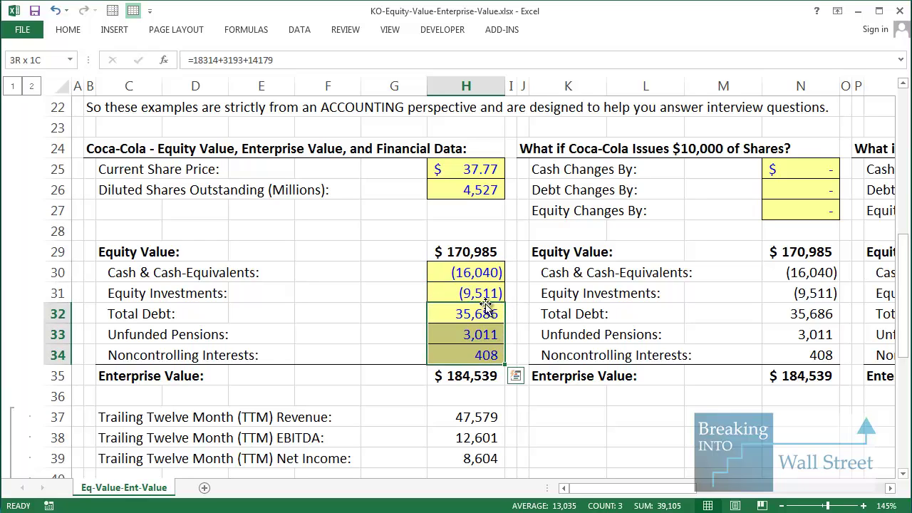
pyautogui.hotkey('shift', 'Down')
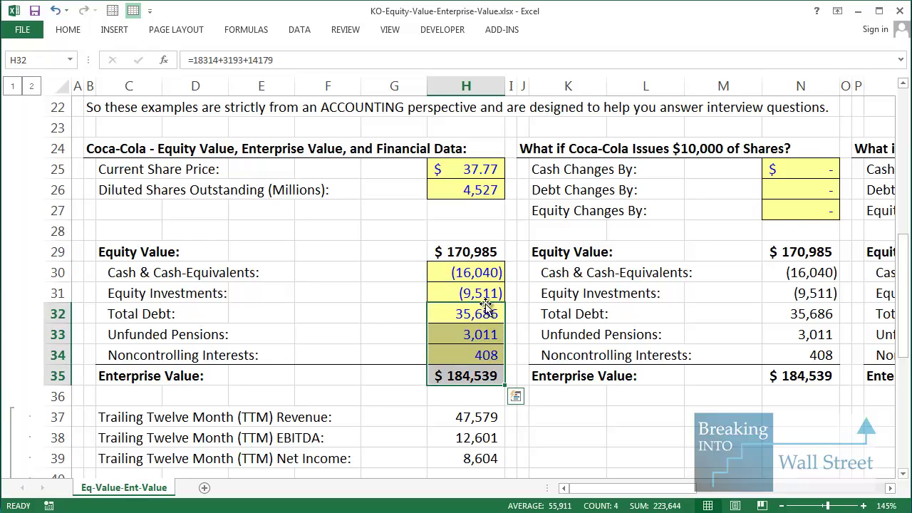
# Highlight the TTM financial figures in C37:H39 and the valuation multiples in C41:H43, ending on the P / E label.
pyautogui.scroll(-2, 487, 305)
pyautogui.moveTo(112, 292); pyautogui.dragTo(466, 337)
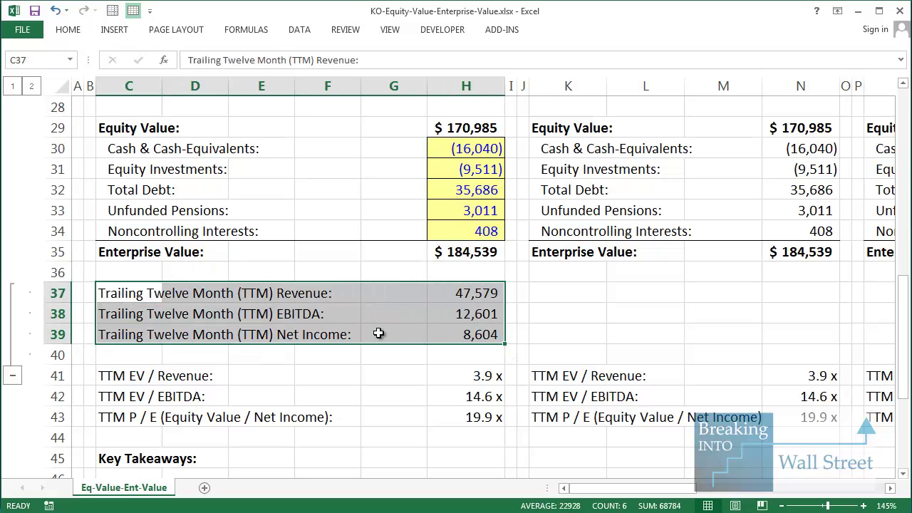
pyautogui.scroll(-1, 248, 320)
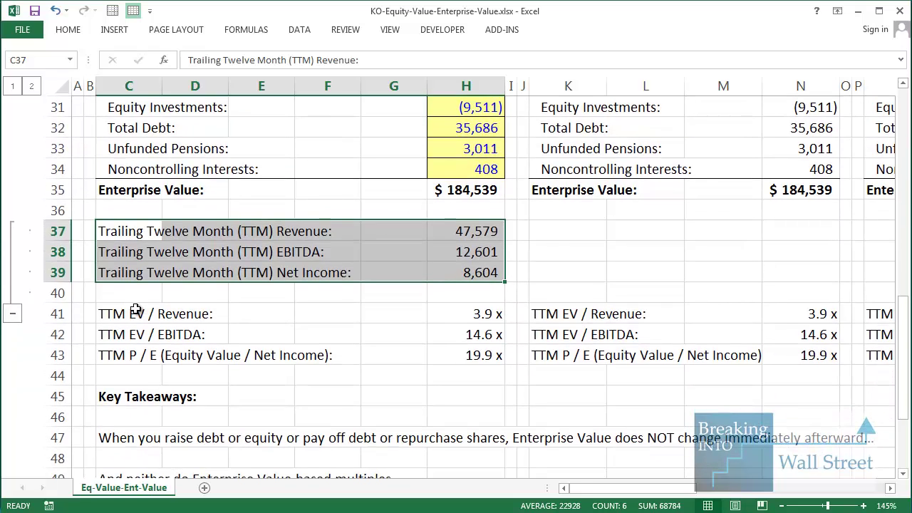
pyautogui.moveTo(132, 309); pyautogui.dragTo(467, 351)
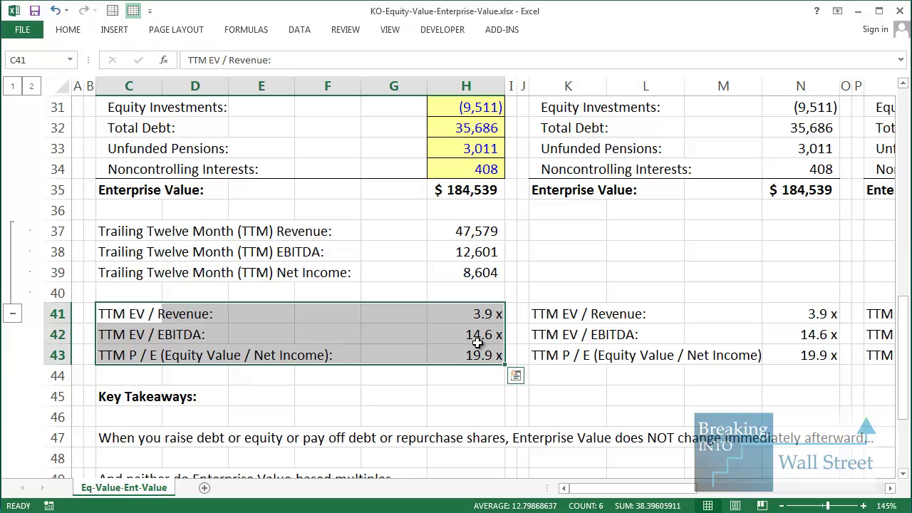
pyautogui.click(117, 354)
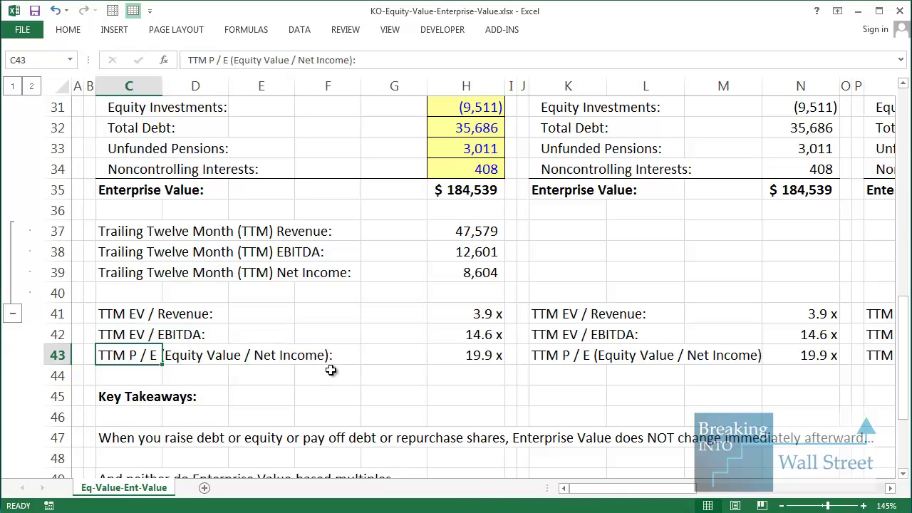
# Inspect Coca-Cola's Equity Value in H29 and its Current Share Price in H25.
pyautogui.scroll(4, 332, 370)
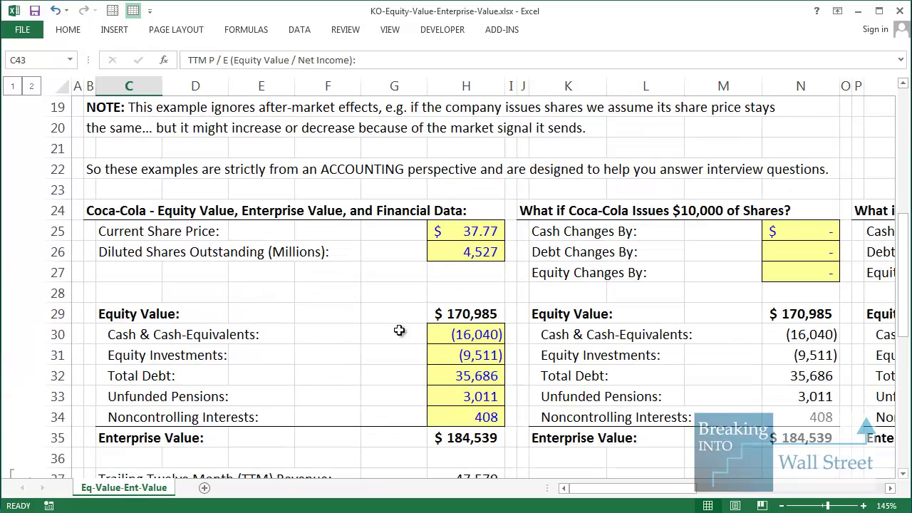
pyautogui.click(478, 314)
pyautogui.click(496, 238)
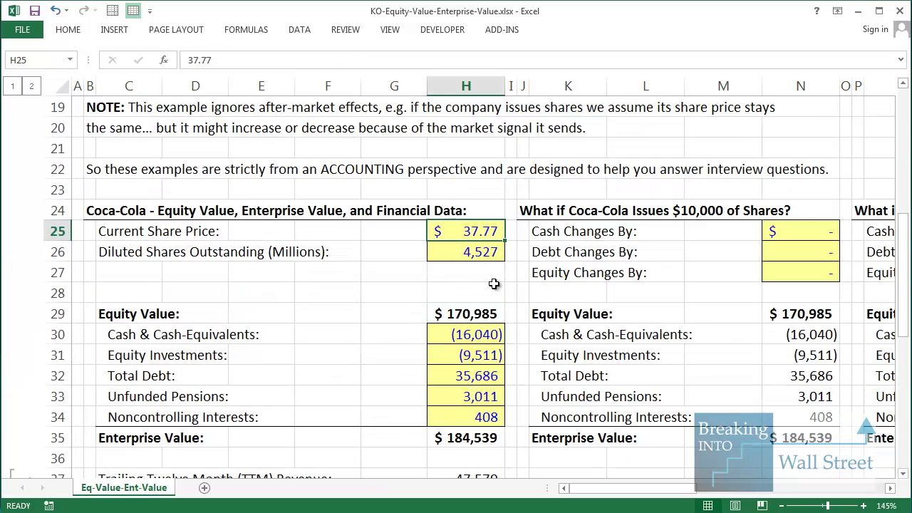
# Highlight the heading area of the scenario in which Coca-Cola issues $10,000 of shares.
pyautogui.press('Right')
pyautogui.press('Right')
pyautogui.press('Right')
pyautogui.press('Up')
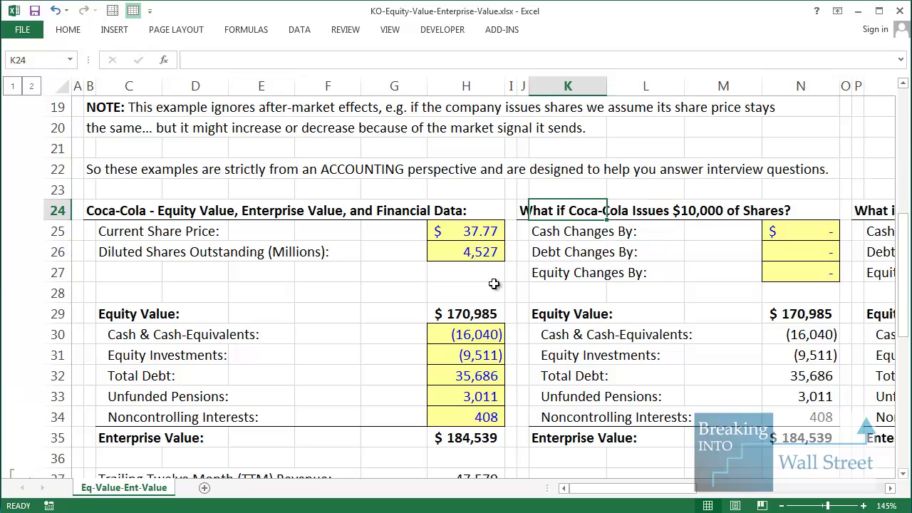
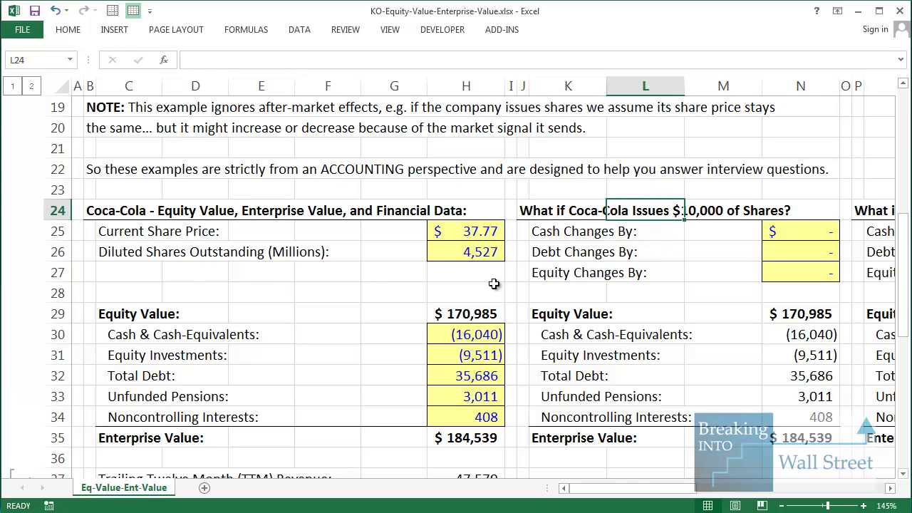
pyautogui.press('Left')
pyautogui.press('Left')
pyautogui.press('Left')
pyautogui.press('Left')
pyautogui.press('Left')
pyautogui.press('Right')
pyautogui.hotkey('shift', 'Down')
pyautogui.hotkey('shift', 'Right')
pyautogui.hotkey('shift', 'Right')
pyautogui.hotkey('shift', 'Right')
# Examine the scenario in row 24 in which the company raises $10,000 in debt.
pyautogui.press('Right')
pyautogui.press('Right')
pyautogui.press('Right')
pyautogui.press('Right')
pyautogui.press('Right')
pyautogui.press('Right')
pyautogui.press('Right')
pyautogui.press('Right')
pyautogui.press('Right')
pyautogui.press('Right')
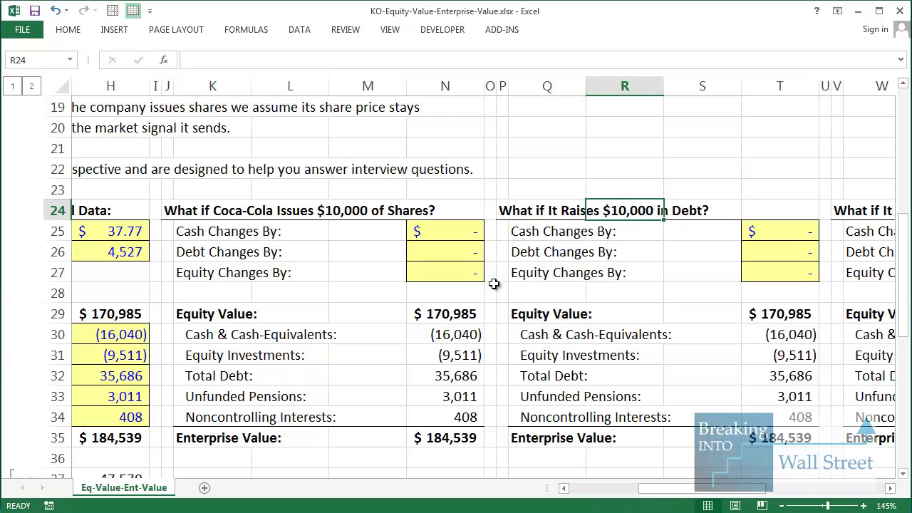
# Highlight the $10,000 share repurchase scenario's heading and its cash, debt and equity change lines in V24:Z27.
pyautogui.press('Left')
pyautogui.press('Left')
pyautogui.press('Left')
pyautogui.press('Left')
pyautogui.press('Left')
pyautogui.press('Left')
pyautogui.press('Right')
pyautogui.hotkey('shift', 'Down')
pyautogui.hotkey('shift', 'Down')
pyautogui.hotkey('shift', 'Down')
pyautogui.hotkey('shift', 'Right')
pyautogui.hotkey('shift', 'Right')
pyautogui.hotkey('shift', 'Right')
pyautogui.hotkey('shift', 'Right')
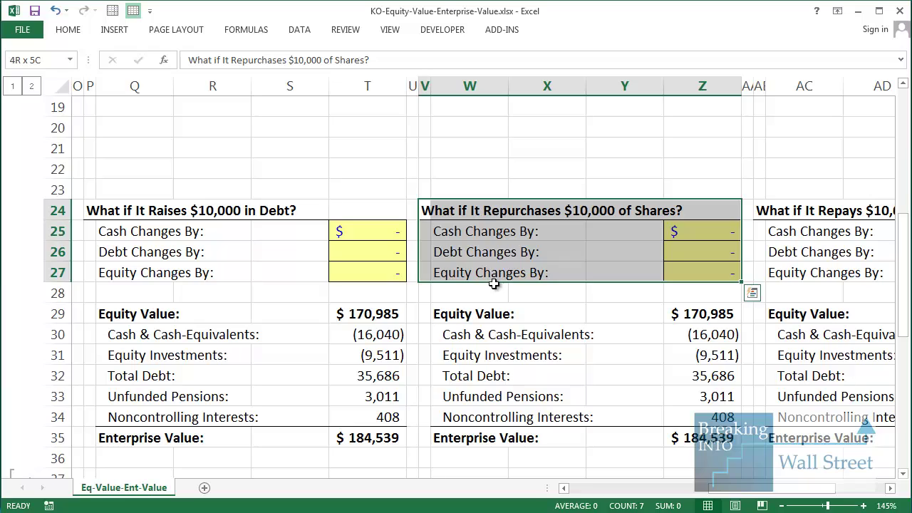
# Highlight the $10,000 debt repayment scenario's heading and its cash, debt and equity change lines in AB24:AF27.
pyautogui.press('Right')
pyautogui.press('Right')
pyautogui.press('Right')
pyautogui.press('Right')
pyautogui.press('Right')
pyautogui.press('Right')
pyautogui.press('Right')
pyautogui.press('Right')
pyautogui.press('Right')
pyautogui.press('Right')
pyautogui.press('Left')
pyautogui.press('Left')
pyautogui.press('Left')
pyautogui.press('Left')
pyautogui.press('Left')
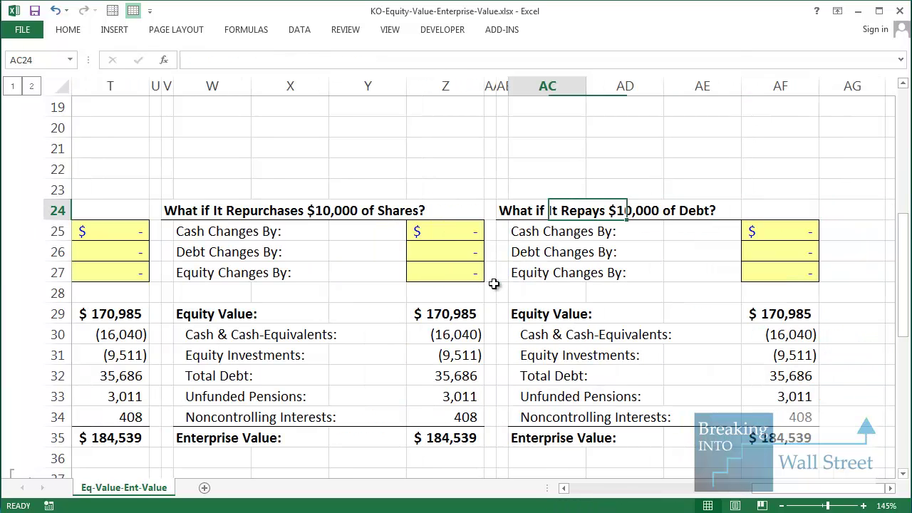
pyautogui.press('Right')
pyautogui.hotkey('shift', 'Down')
pyautogui.hotkey('shift', 'Down')
pyautogui.hotkey('shift', 'Down')
pyautogui.hotkey('shift', 'Right')
pyautogui.hotkey('shift', 'Right')
pyautogui.hotkey('shift', 'Right')
pyautogui.hotkey('shift', 'Right')
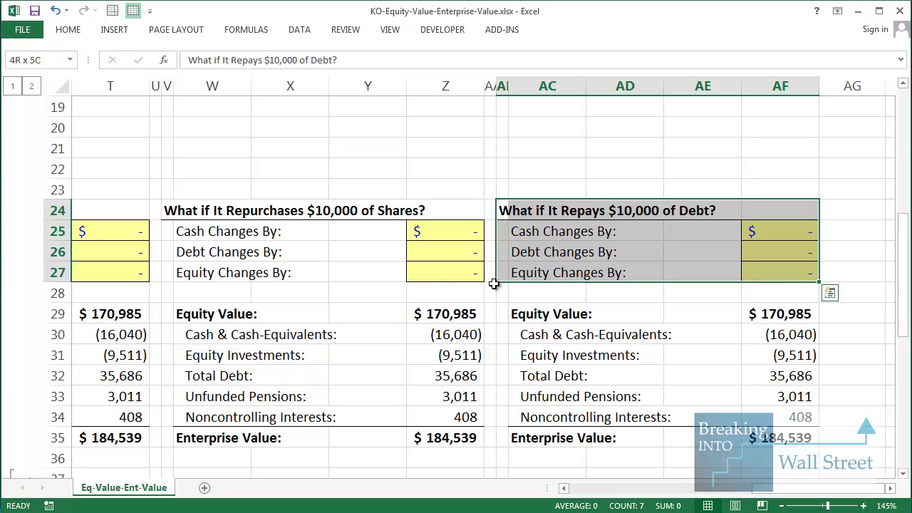
# Return along row 24 to the heading of Coca-Cola's Equity Value, Enterprise Value, and Financial Data section.
pyautogui.press('Left')
pyautogui.press('Left')
pyautogui.press('Left')
pyautogui.press('Left')
pyautogui.press('Left')
pyautogui.press('Left')
pyautogui.press('Left')
pyautogui.press('Left')
pyautogui.press('Left')
pyautogui.press('Left')
pyautogui.press('Left')
pyautogui.press('Left')
pyautogui.press('Left')
pyautogui.press('Left')
pyautogui.press('Left')
pyautogui.press('Left')
pyautogui.press('Left')
pyautogui.press('Left')
pyautogui.press('Left')
pyautogui.press('Left')
pyautogui.press('Right')
pyautogui.press('Right')
pyautogui.press('Right')
pyautogui.press('Left')
pyautogui.press('Left')
pyautogui.press('Left')
pyautogui.press('Left')
pyautogui.press('Left')
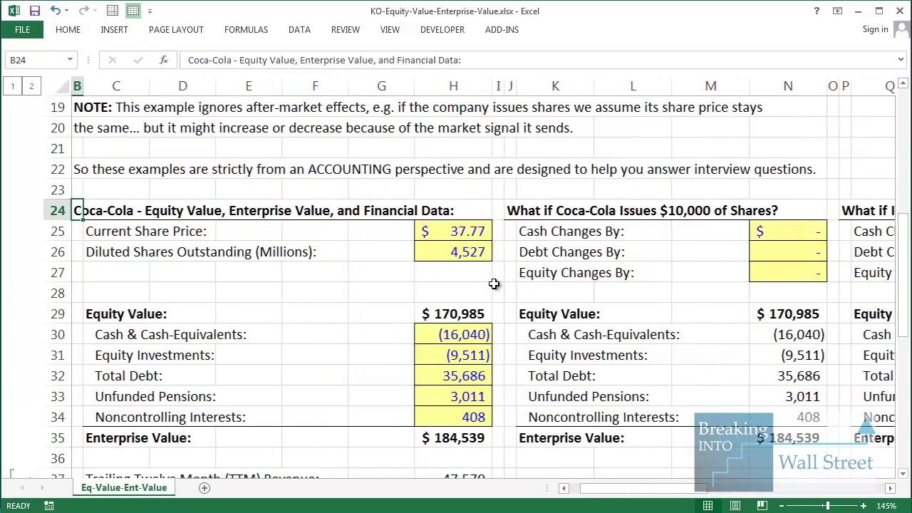
pyautogui.press('Right')
# Collapse the row group that holds the TTM Revenue, EBITDA and Net Income figures.
pyautogui.scroll(-1, 525, 288)
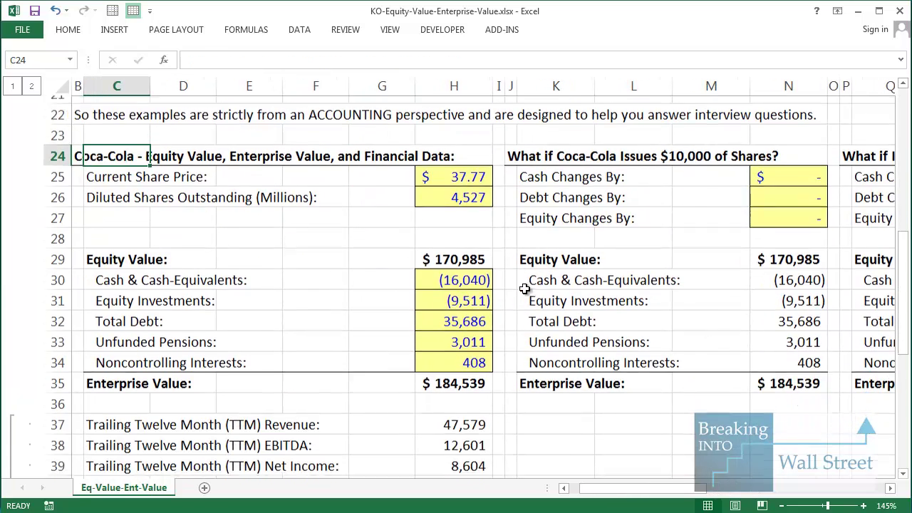
pyautogui.scroll(-1, 524, 287)
pyautogui.scroll(1, 525, 288)
pyautogui.scroll(-1, 524, 288)
pyautogui.click(12, 439)
pyautogui.scroll(2, 517, 378)
pyautogui.scroll(-1, 784, 214)
# Set Equity Changes By in N27 to 10000 for the share issuance scenario.
pyautogui.click(784, 170)
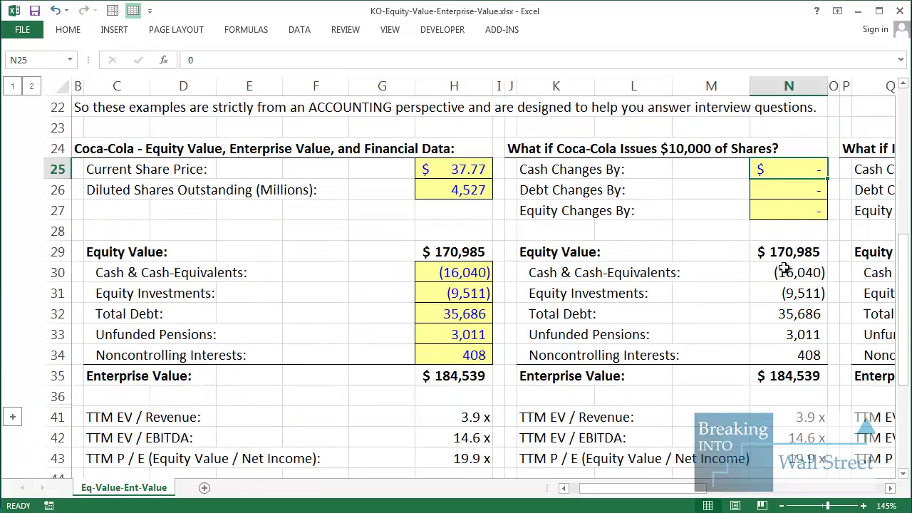
pyautogui.press('Down')
pyautogui.press('Down')
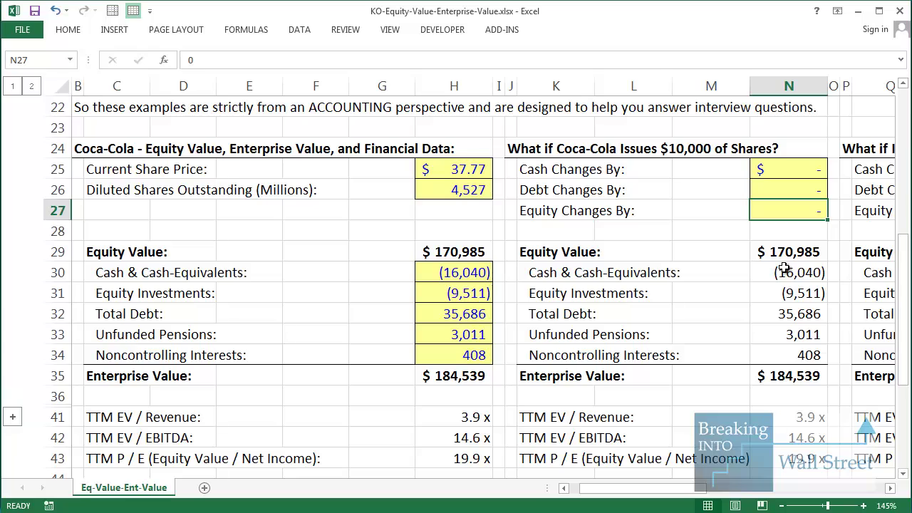
pyautogui.write('10000')
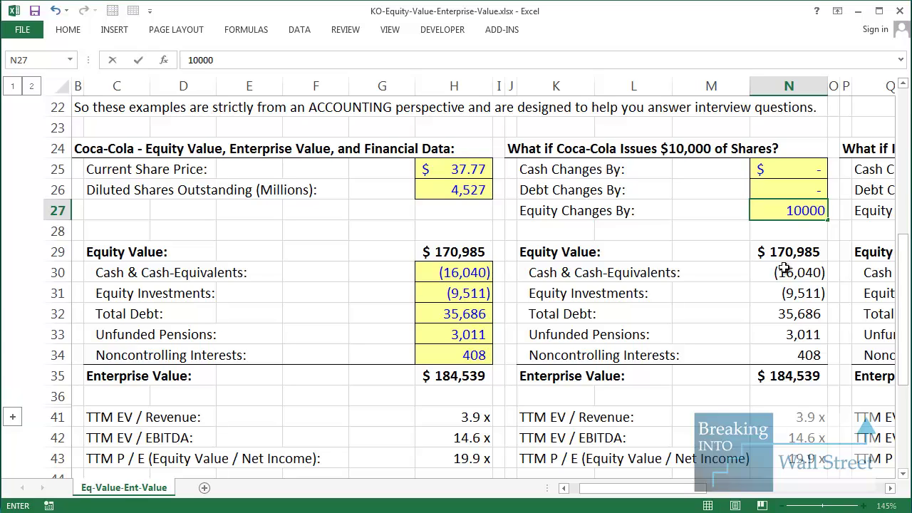
pyautogui.hotkey('ctrl', 'Return')
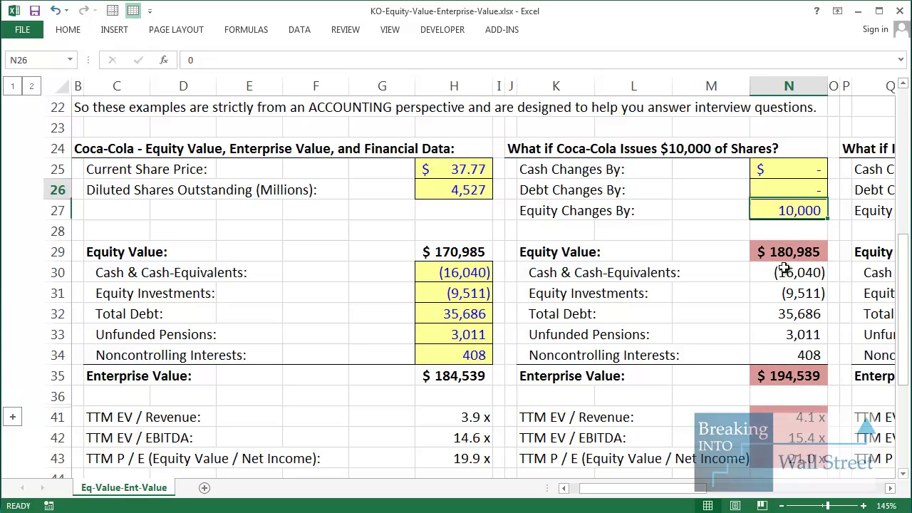
# Set Cash Changes By in N25 to 10000 for the share issuance scenario.
pyautogui.press('Up')
pyautogui.press('Up')
pyautogui.write('10000')
pyautogui.hotkey('ctrl', 'Return')
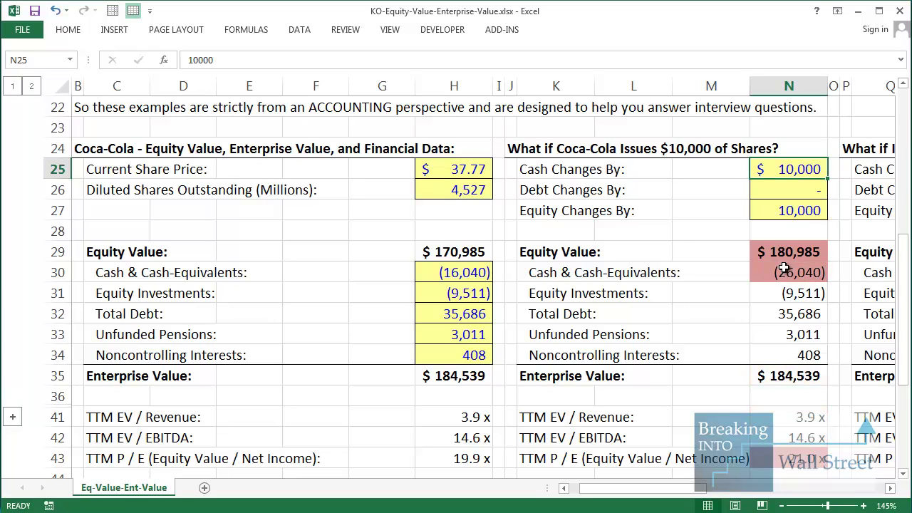
# Compare the Equity Value, Cash & Cash-Equivalents and Enterprise Value lines of the share issuance scenario with the baseline.
pyautogui.moveTo(783, 252); pyautogui.dragTo(89, 252)
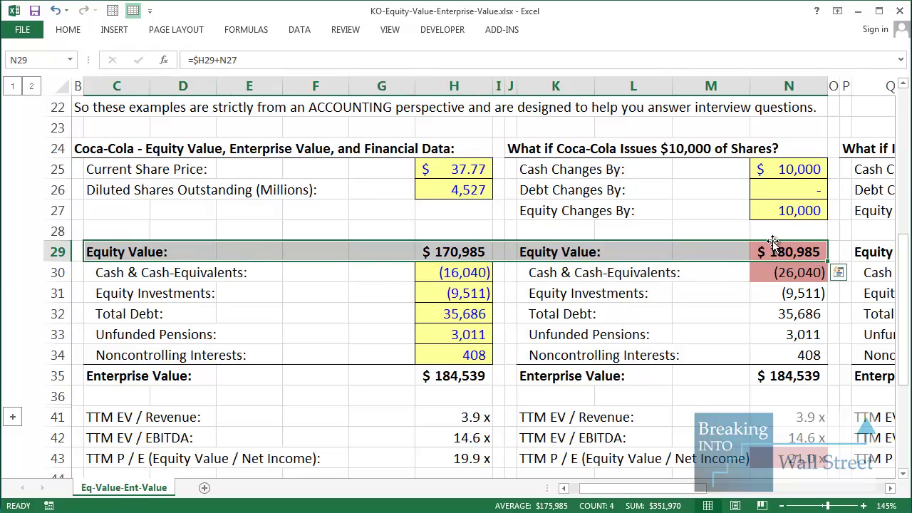
pyautogui.moveTo(777, 272); pyautogui.dragTo(445, 272)
pyautogui.click(539, 375)
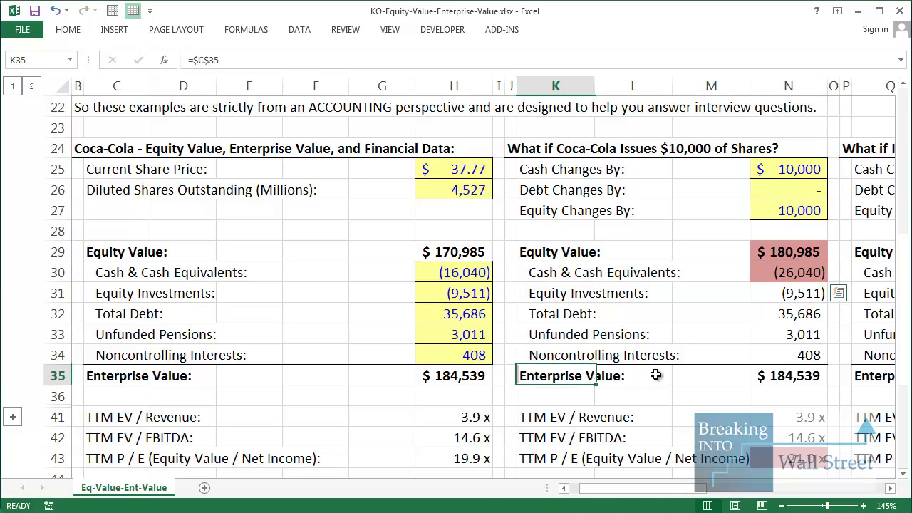
pyautogui.moveTo(656, 376); pyautogui.dragTo(804, 378)
# Highlight the EV multiples in C41:N42 and P / E in C43:N43, and revisit the Equity Value and Enterprise Value lines.
pyautogui.moveTo(805, 419); pyautogui.dragTo(108, 438)
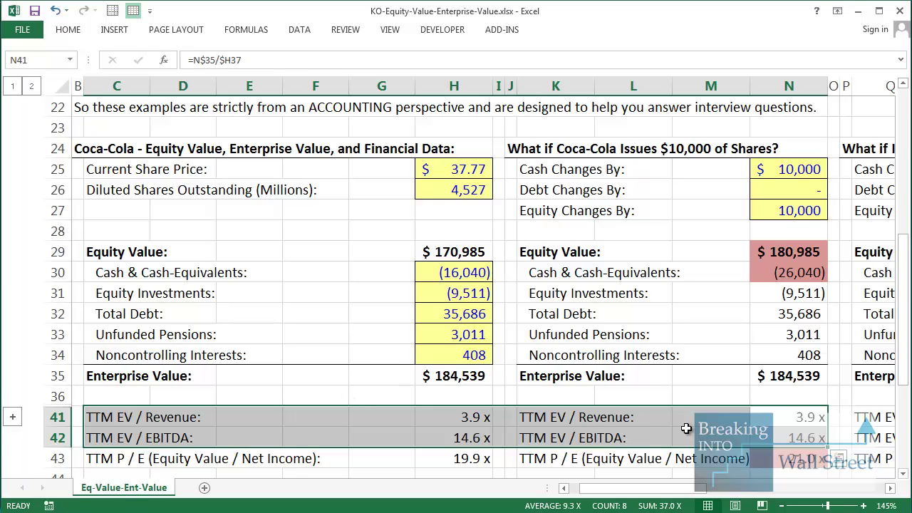
pyautogui.moveTo(791, 459); pyautogui.dragTo(122, 460)
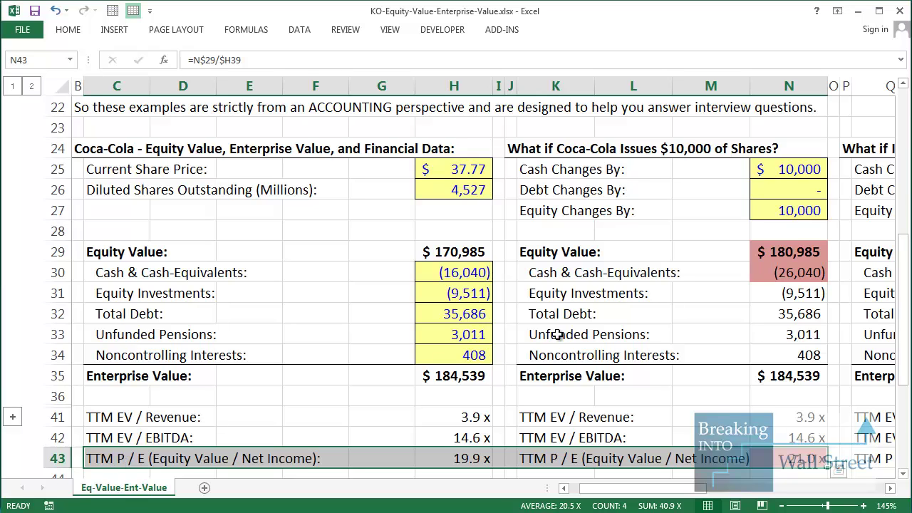
pyautogui.moveTo(806, 251); pyautogui.dragTo(111, 252)
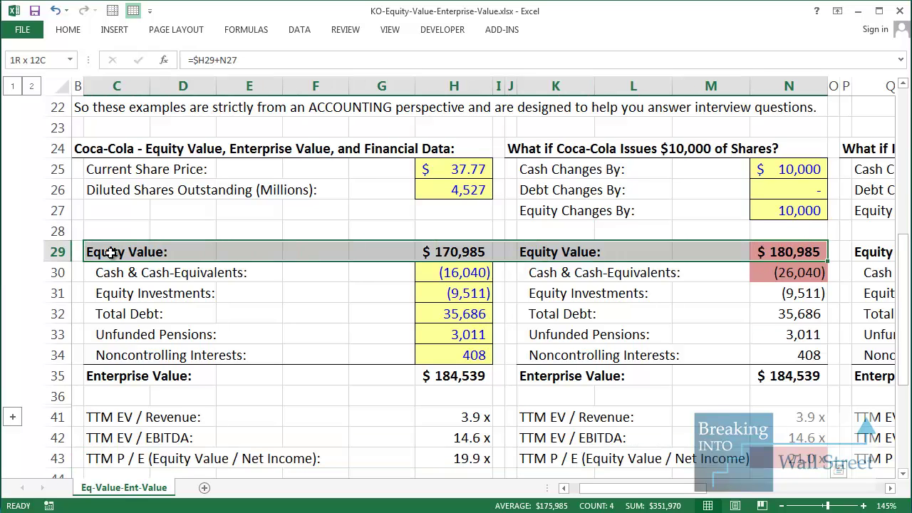
pyautogui.moveTo(535, 374); pyautogui.dragTo(783, 367)
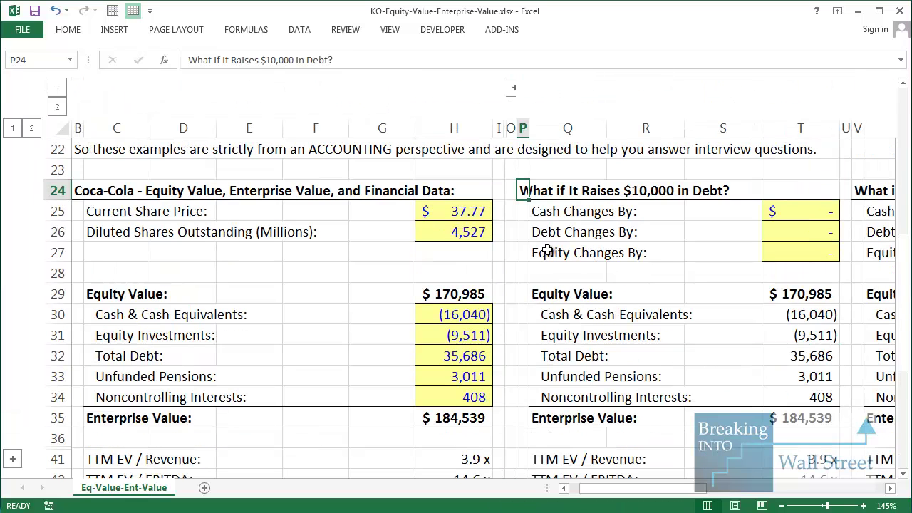
# Highlight the $10,000 debt raise scenario's heading and its cash, debt and equity change lines in P24:T27.
pyautogui.hotkey('shift', 'Down')
pyautogui.hotkey('shift', 'Down')
pyautogui.hotkey('shift', 'Down')
pyautogui.hotkey('shift', 'Right')
pyautogui.hotkey('shift', 'Right')
pyautogui.hotkey('shift', 'Right')
pyautogui.hotkey('shift', 'Right')
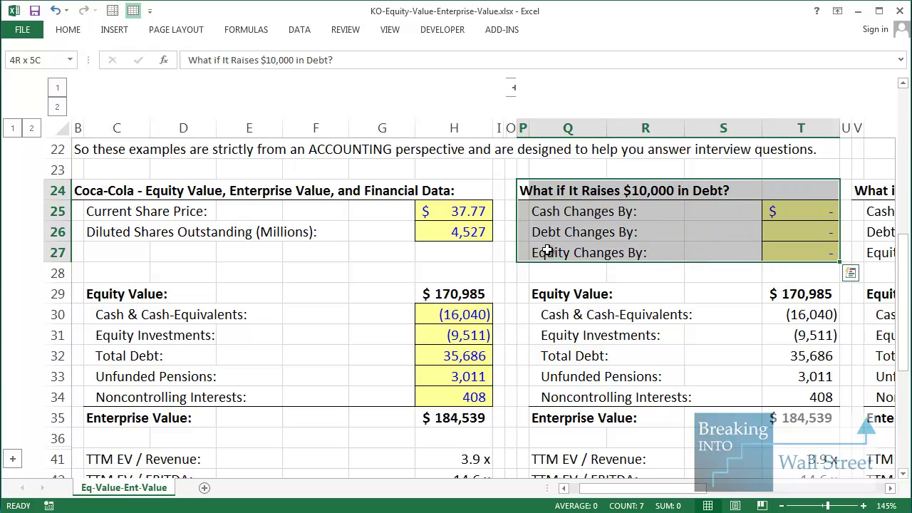
# Set Debt Changes By in T26 to 10000 for the debt raise scenario.
pyautogui.press('Down')
pyautogui.press('Down')
pyautogui.press('Right')
pyautogui.press('Right')
pyautogui.press('Right')
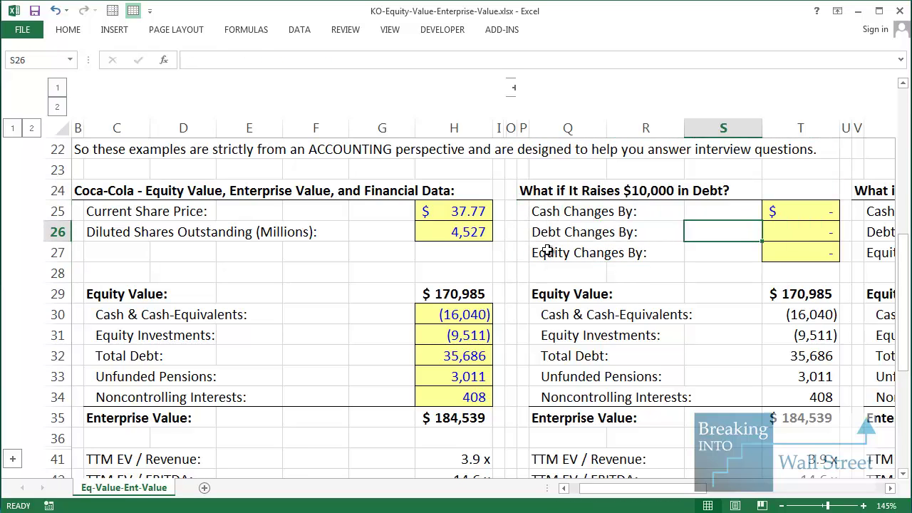
pyautogui.press('Right')
pyautogui.write('0100')
pyautogui.write('00')
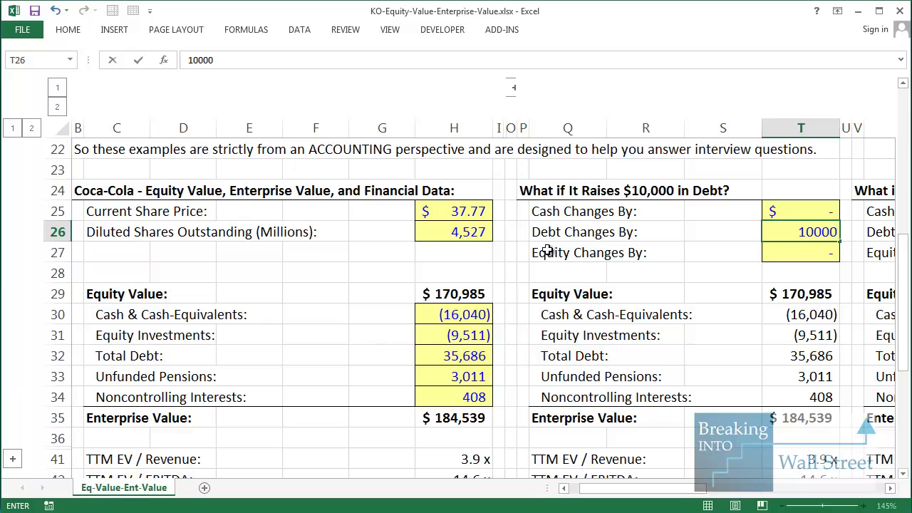
pyautogui.press('Return')
# Set Cash Changes By in T25 to 10000 for the debt raise scenario.
pyautogui.press('Up')
pyautogui.write('10')
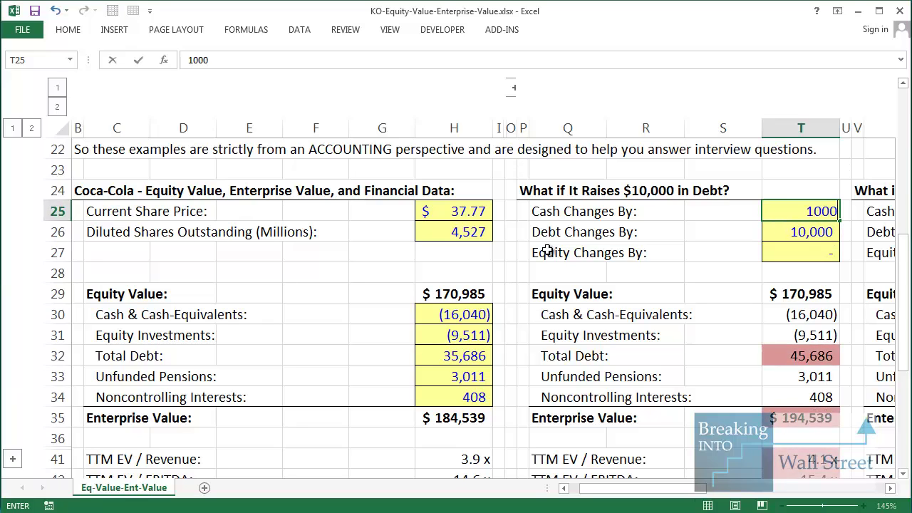
pyautogui.write('000')
pyautogui.press('Return')
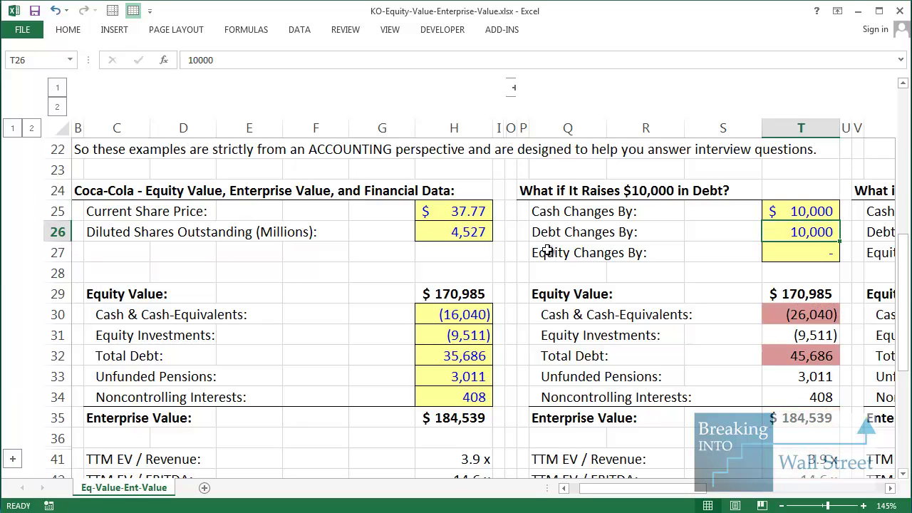
# Highlight the Cash Changes By and Debt Changes By lines in Q25:T26 of the debt raise scenario.
pyautogui.hotkey('shift', 'Left')
pyautogui.hotkey('shift', 'Left')
pyautogui.hotkey('shift', 'Left')
pyautogui.hotkey('shift', 'Left')
pyautogui.hotkey('shift', 'Right')
pyautogui.hotkey('shift', 'Up')
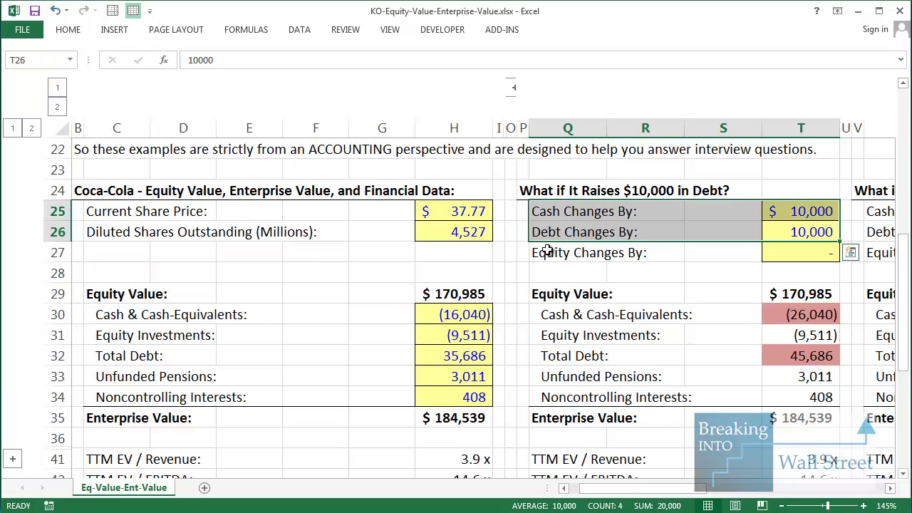
# Highlight the debt raise scenario's Cash & Cash-Equivalents line in row 30, extending the selection toward the base-case column.
pyautogui.press('Down')
pyautogui.press('Down')
pyautogui.press('Down')
pyautogui.press('Down')
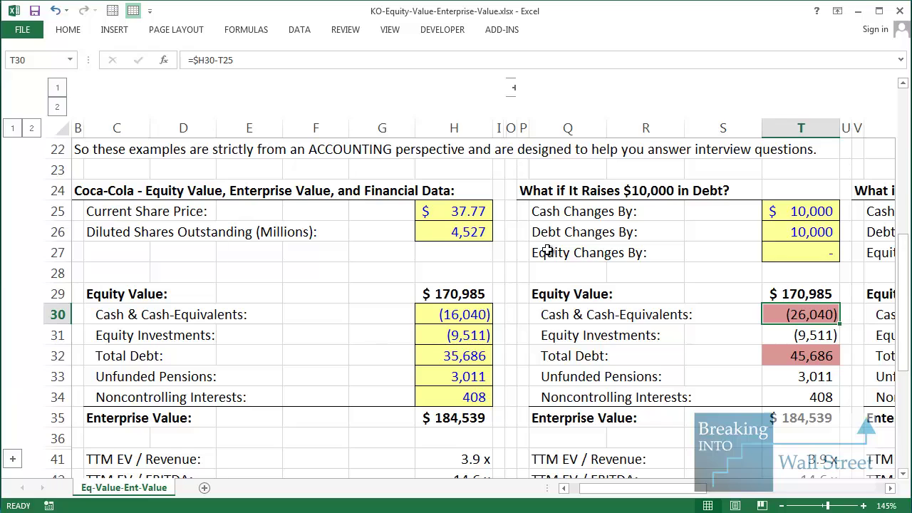
pyautogui.hotkey('shift', 'Left')
pyautogui.hotkey('shift', 'Left')
pyautogui.hotkey('shift', 'Left')
pyautogui.hotkey('shift', 'Left')
pyautogui.hotkey('shift', 'Left')
pyautogui.hotkey('shift', 'Left')
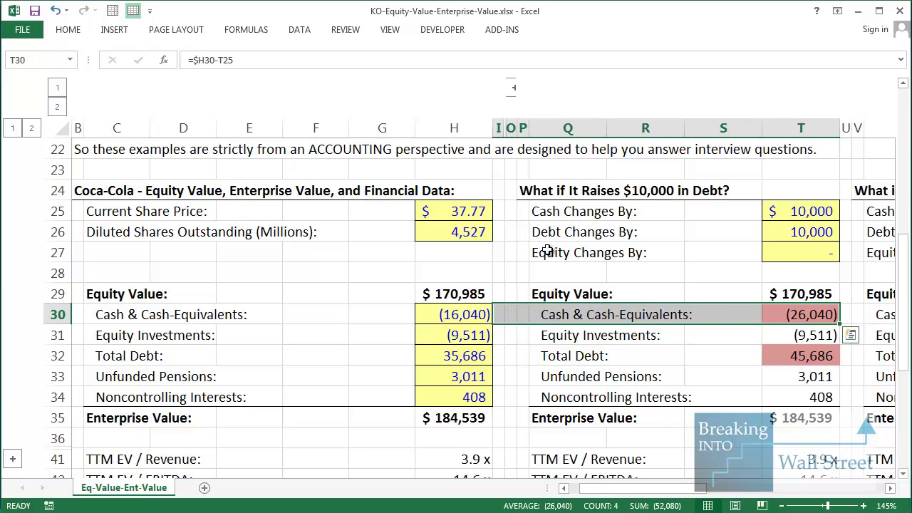
# Highlight Total Debt in H32:T32 against the base case, followed by the debt raise scenario's cash and debt lines.
pyautogui.moveTo(784, 362); pyautogui.dragTo(457, 361)
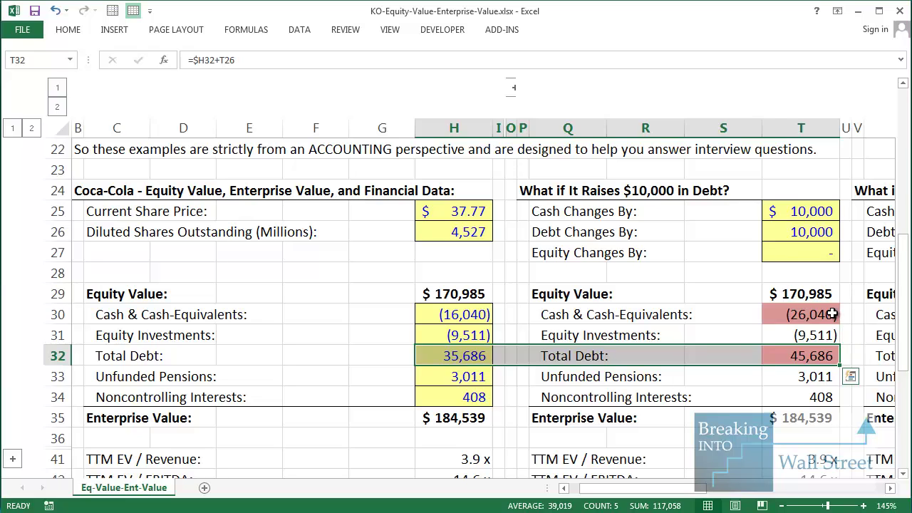
pyautogui.moveTo(831, 315)
pyautogui.mouseDown()
pyautogui.moveTo(611, 328)
pyautogui.moveTo(574, 355)
pyautogui.moveTo(569, 315)
pyautogui.moveTo(827, 312)
pyautogui.mouseUp()
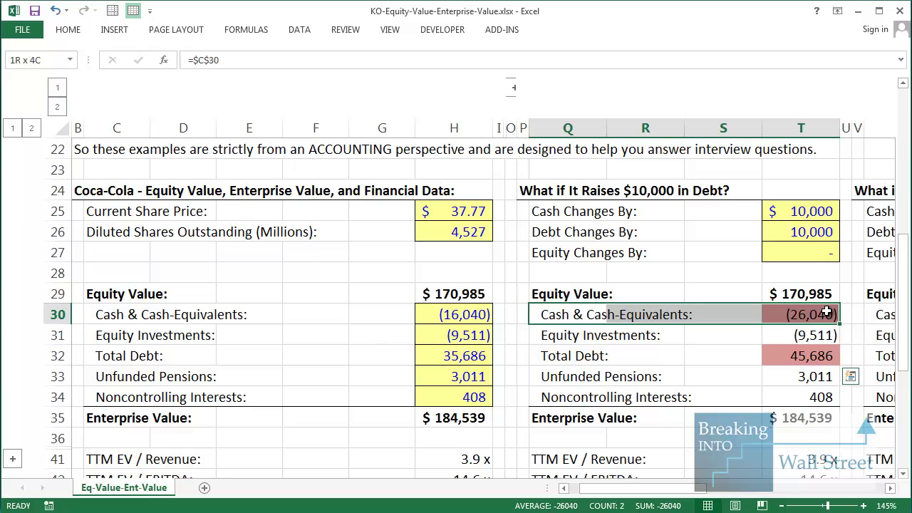
pyautogui.moveTo(546, 351); pyautogui.dragTo(825, 352)
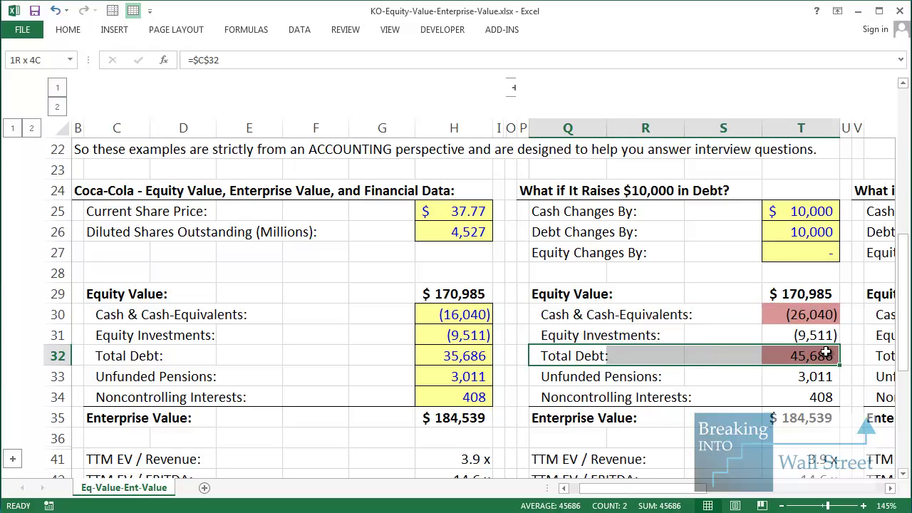
# Highlight the debt raise scenario's Enterprise Value line and compare Equity Value with the base case across H29:T29.
pyautogui.moveTo(553, 417); pyautogui.dragTo(796, 416)
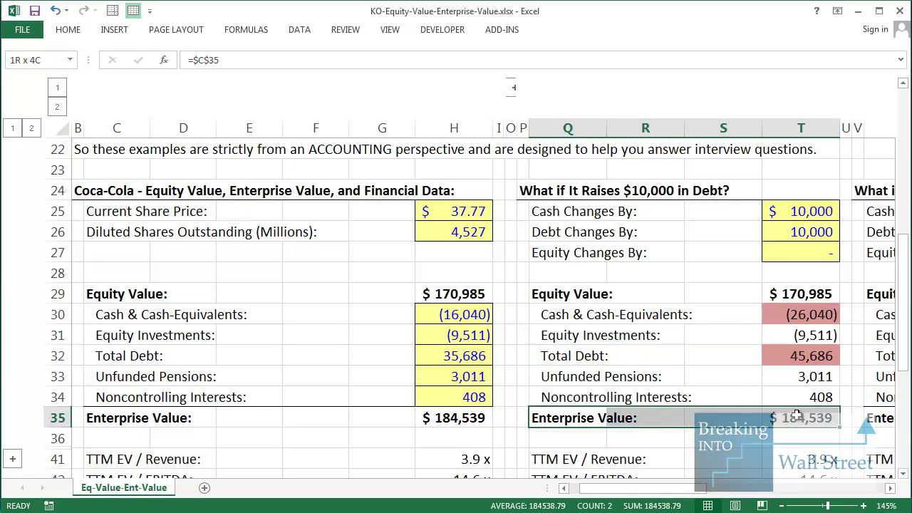
pyautogui.moveTo(504, 427); pyautogui.dragTo(789, 413)
pyautogui.moveTo(442, 298); pyautogui.dragTo(795, 295)
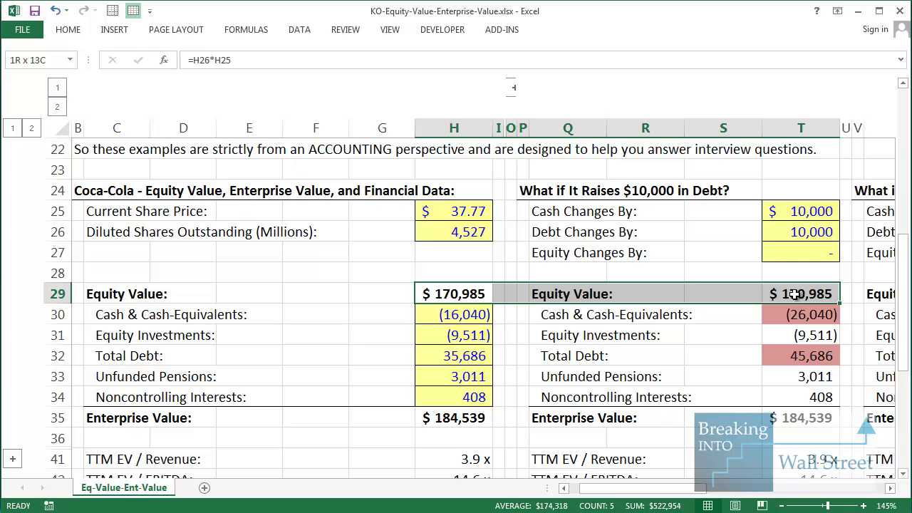
# Highlight the debt raise scenario's valuation multiples in Q41:T43 and return to its Equity Value label in Q29.
pyautogui.scroll(-1, 795, 295)
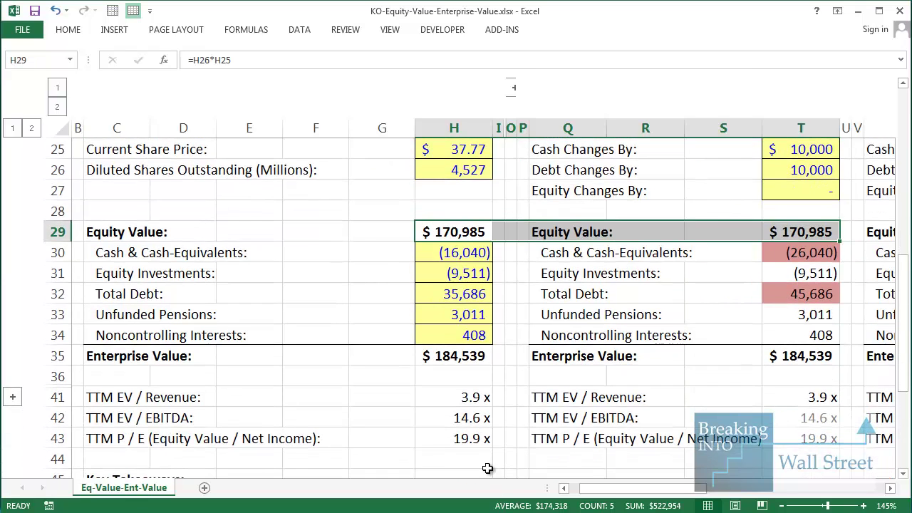
pyautogui.moveTo(536, 397); pyautogui.dragTo(804, 446)
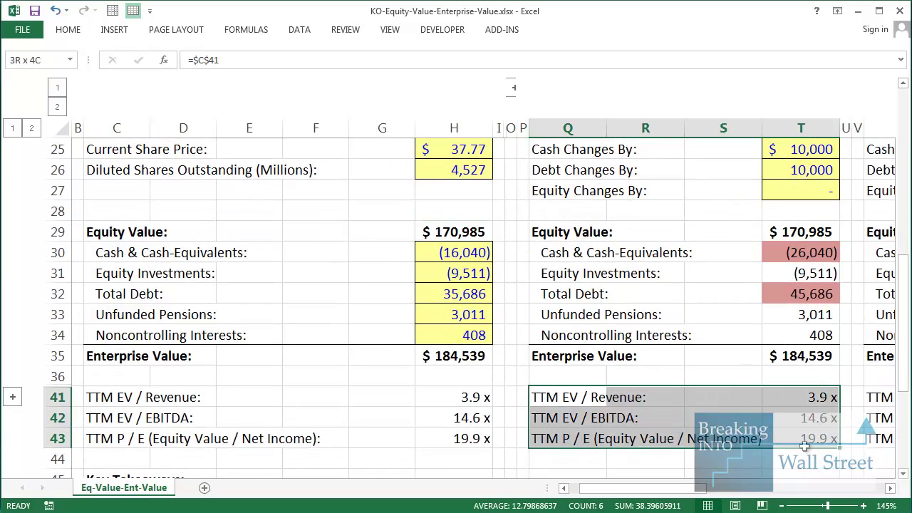
pyautogui.scroll(2, 749, 305)
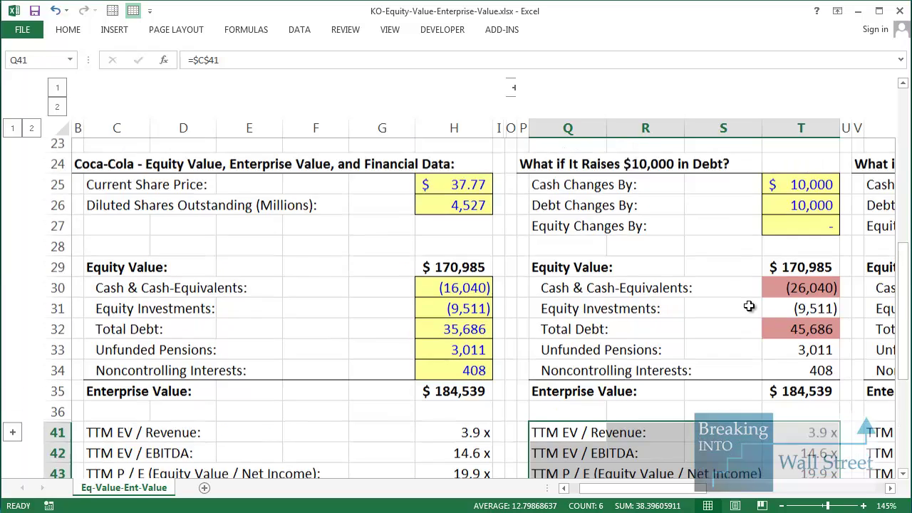
pyautogui.scroll(-1, 688, 297)
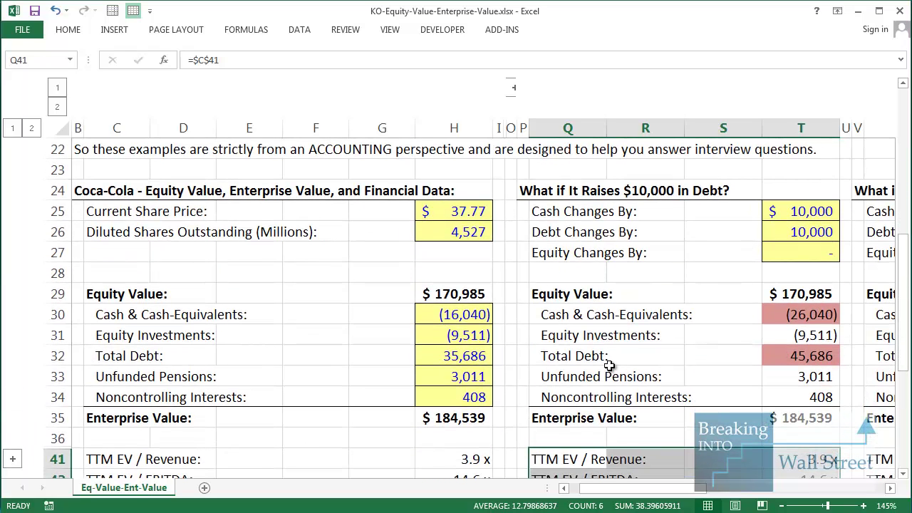
pyautogui.click(550, 296)
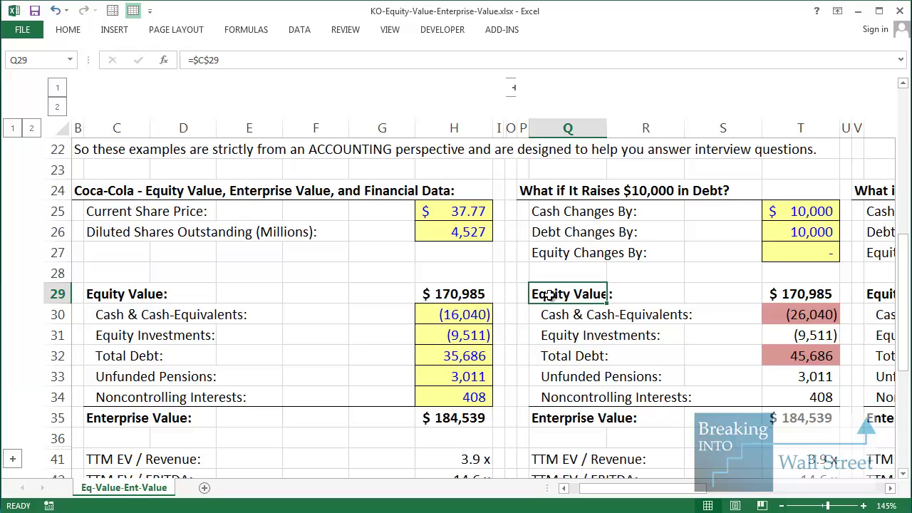
# Show the $10,000 share repurchase scenario beside the base data and highlight its Cash Changes By and Equity Changes By lines.
pyautogui.click(513, 87)
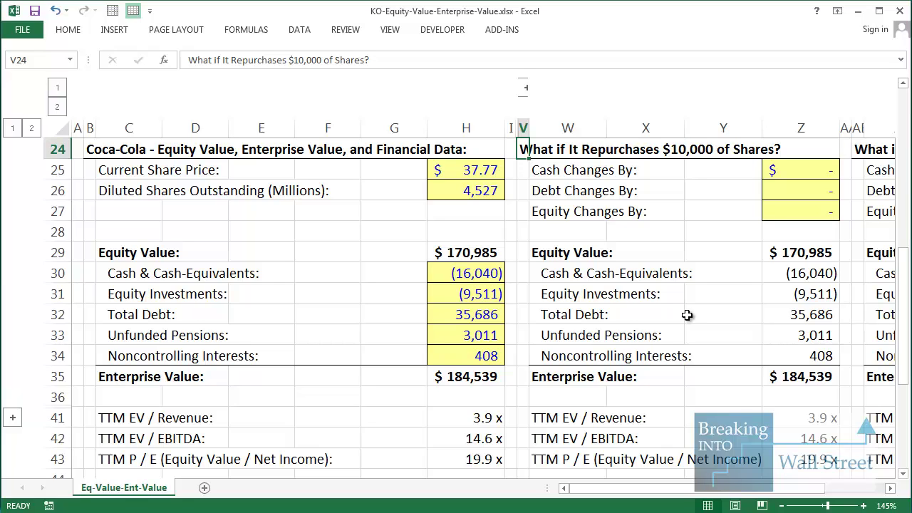
pyautogui.press('Down')
pyautogui.press('Right')
pyautogui.hotkey('shift', 'Right')
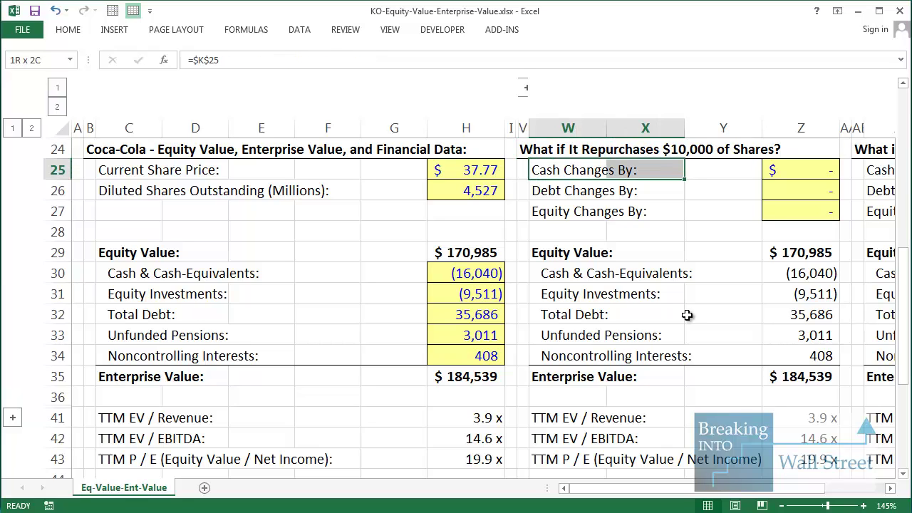
pyautogui.hotkey('shift', 'Right')
pyautogui.hotkey('shift', 'Right')
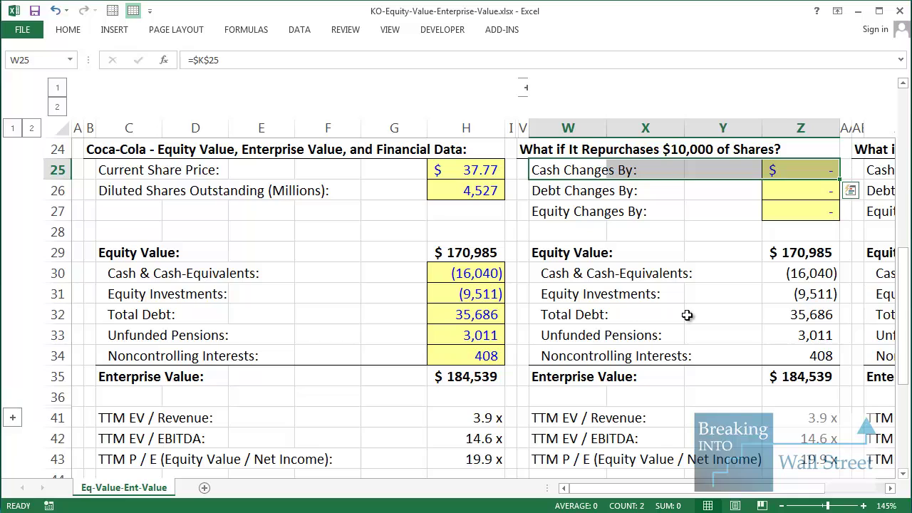
pyautogui.press('Down')
pyautogui.press('Down')
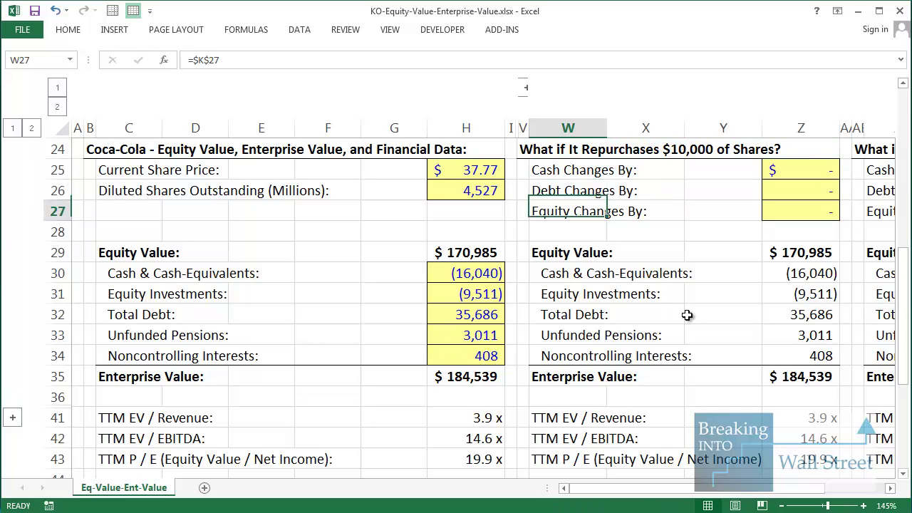
pyautogui.hotkey('shift', 'Right')
pyautogui.hotkey('shift', 'Right')
pyautogui.hotkey('shift', 'Right')
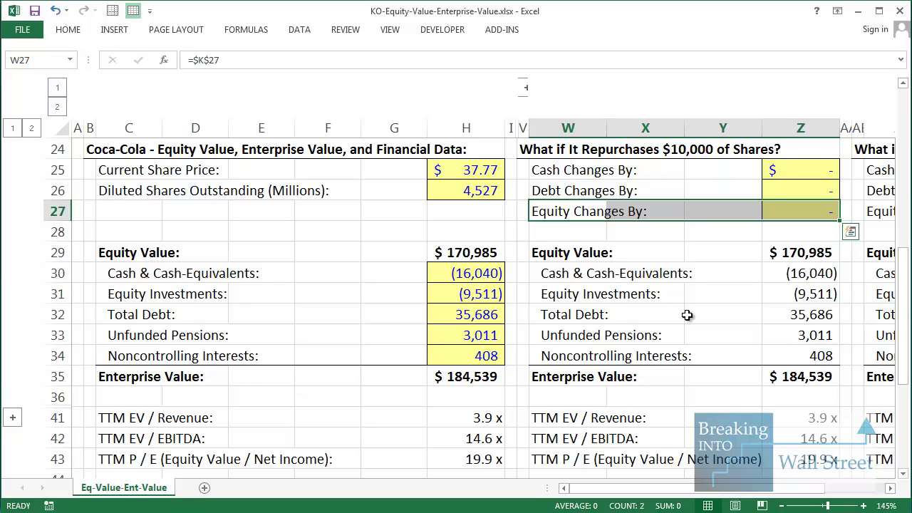
# Set Equity Changes By in Z27 to -10000 for the share repurchase scenario.
pyautogui.press('Right')
pyautogui.press('Right')
pyautogui.press('Right')
pyautogui.write('-10')
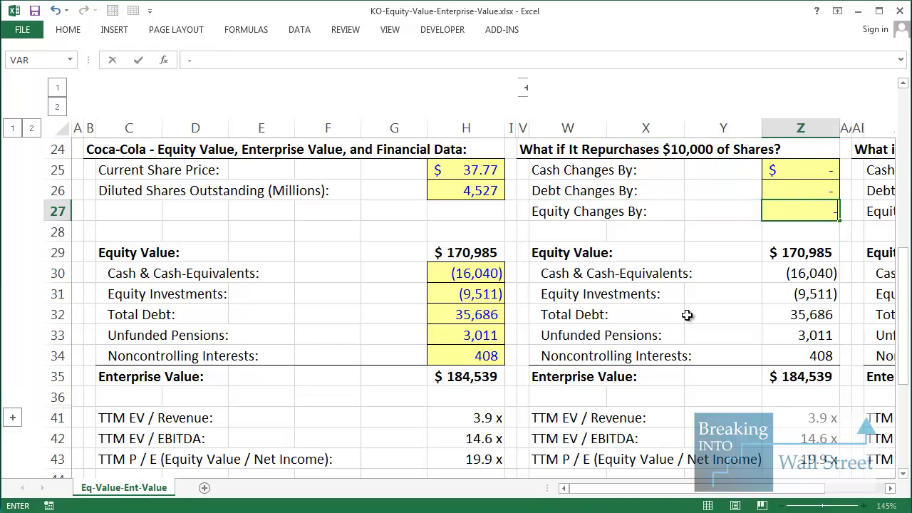
pyautogui.write('000')
pyautogui.hotkey('ctrl', 'Return')
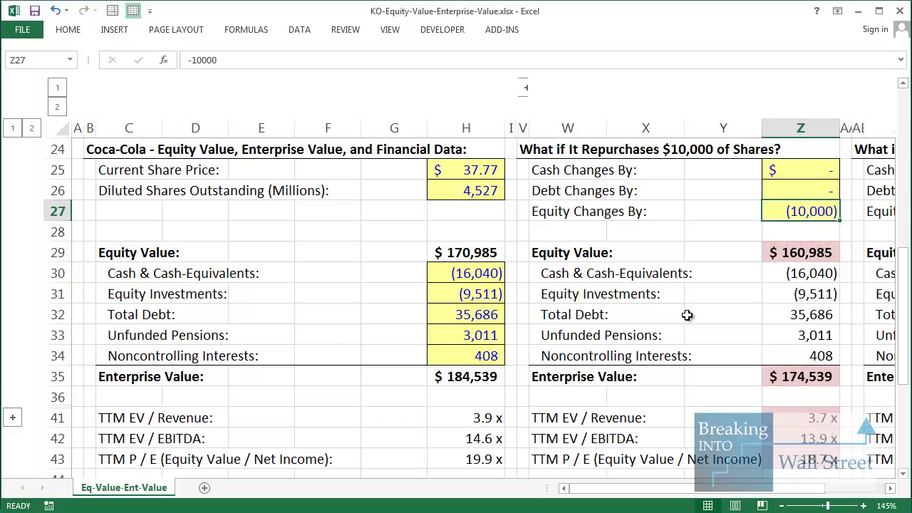
# Set Cash Changes By in Z25 to -10000 to fund the share repurchase with cash.
pyautogui.press('Up')
pyautogui.press('Up')
pyautogui.write('-10000')
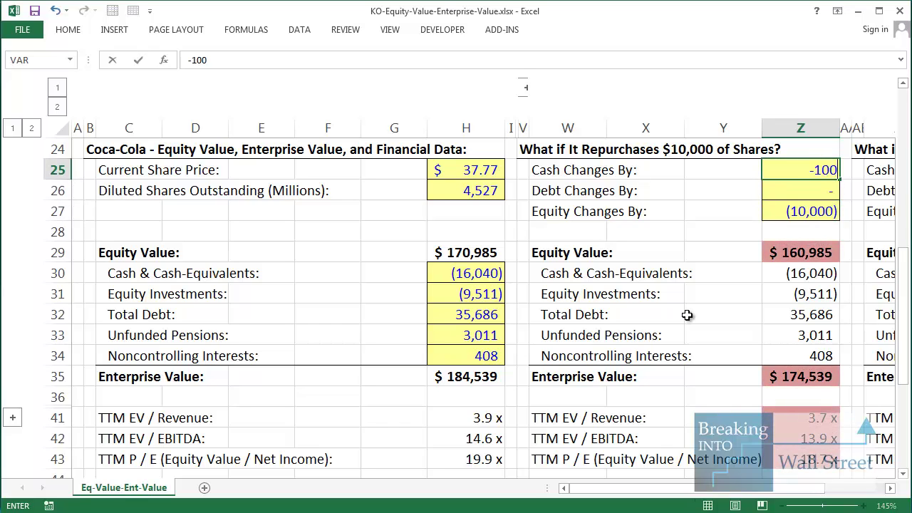
pyautogui.hotkey('ctrl', 'Return')
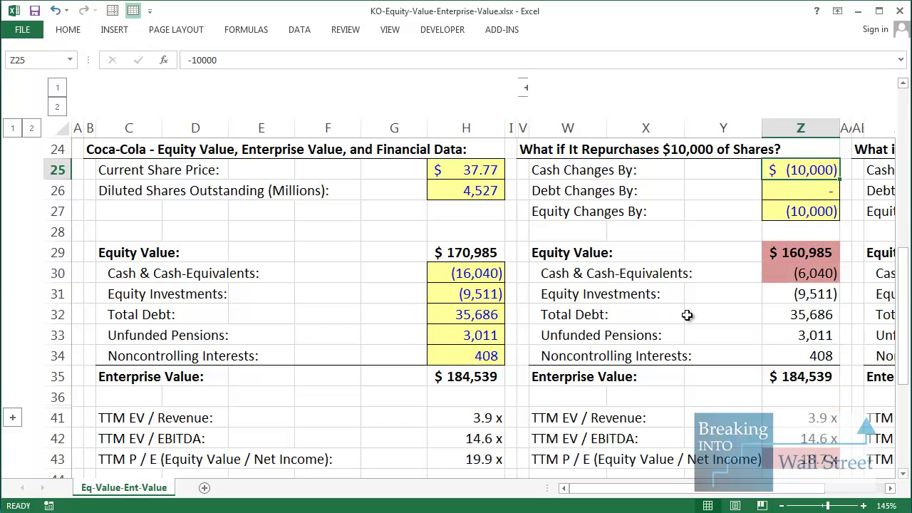
# Highlight Equity Value across H29:Z29 to compare the share repurchase scenario with the base case.
pyautogui.press('Down')
pyautogui.press('Down')
pyautogui.press('Down')
pyautogui.press('Down')
pyautogui.hotkey('ctrl', 'Left')
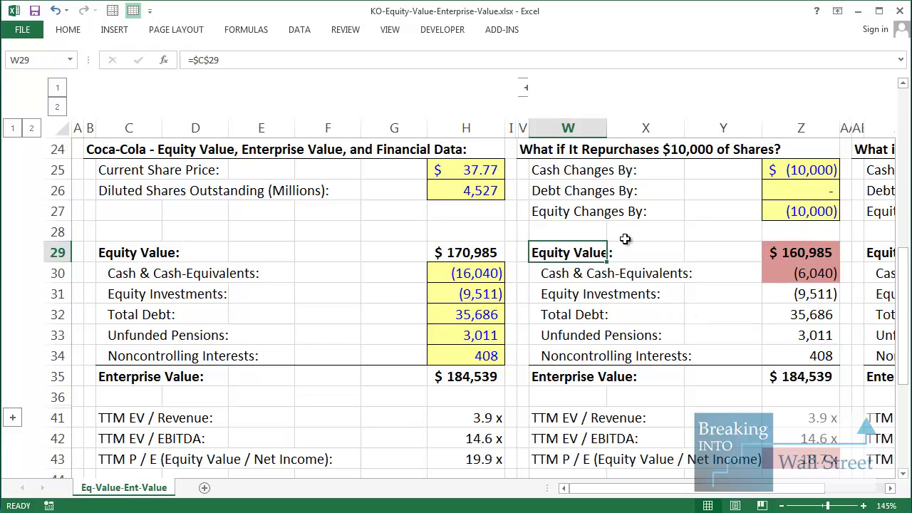
pyautogui.hotkey('ctrl', 'Right')
pyautogui.hotkey('shift', 'Left')
pyautogui.hotkey('shift', 'Left')
pyautogui.hotkey('shift', 'Left')
pyautogui.hotkey('shift', 'Left')
pyautogui.hotkey('shift', 'Left')
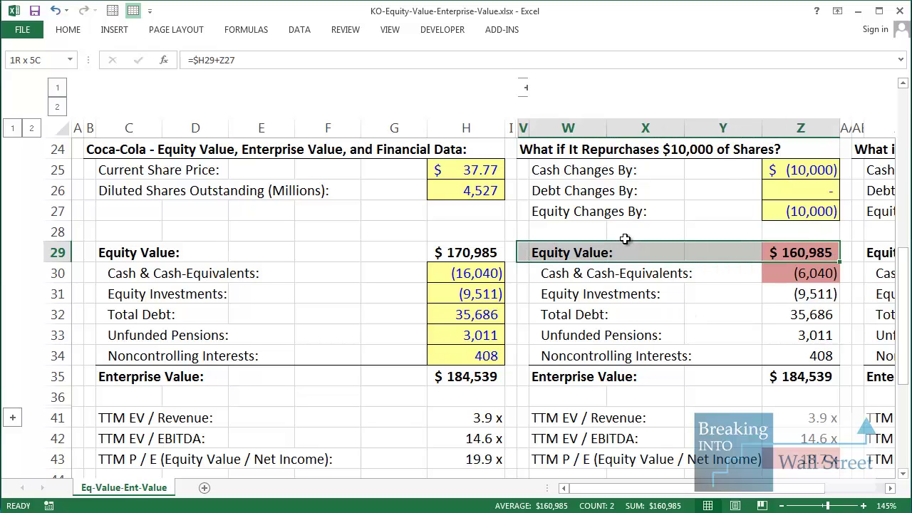
pyautogui.hotkey('shift', 'Left')
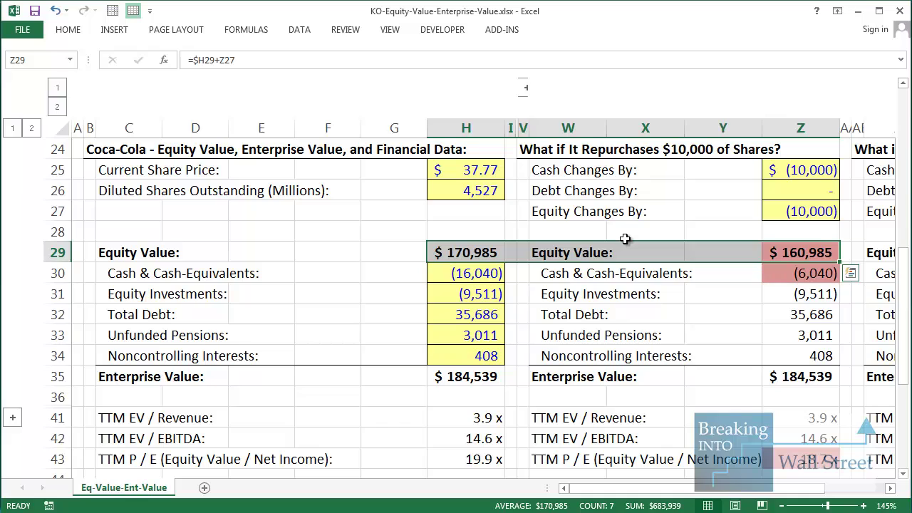
# Highlight the share repurchase scenario's Enterprise Value line in row 35.
pyautogui.press('Down')
pyautogui.press('Down')
pyautogui.hotkey('ctrl', 'Down')
pyautogui.hotkey('shift', 'Left')
pyautogui.hotkey('shift', 'Left')
pyautogui.hotkey('shift', 'Left')
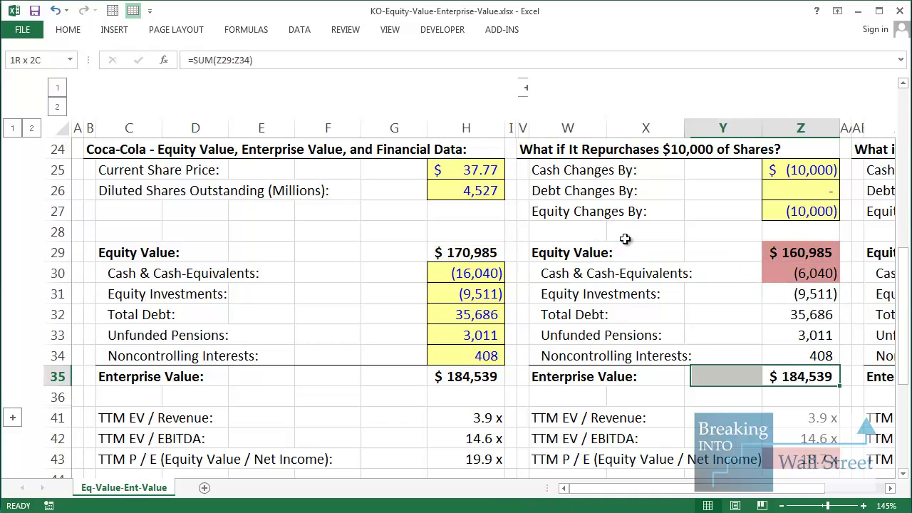
# Highlight the TTM EV / Revenue and EV / EBITDA rows in B41:Z42 to compare the base and repurchase scenarios.
pyautogui.press('Down')
pyautogui.press('Down')
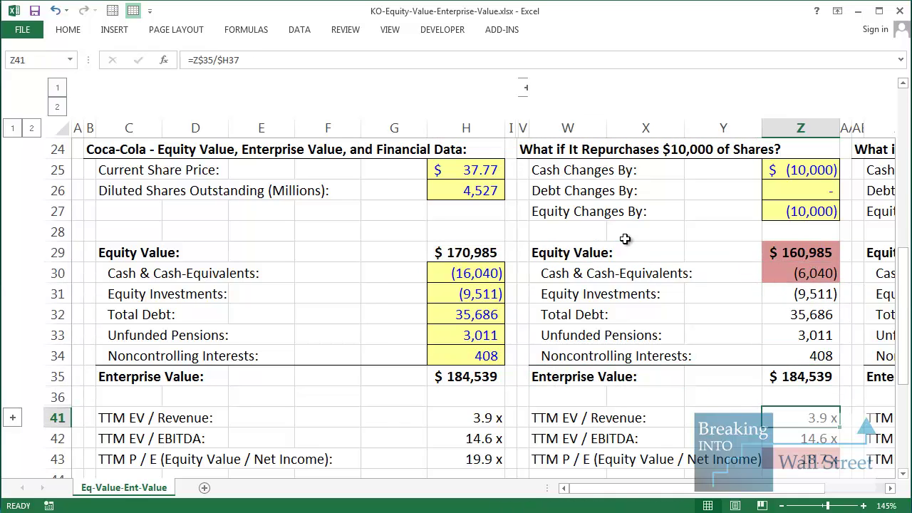
pyautogui.hotkey('shift', 'Down')
pyautogui.hotkey('shift', 'Left')
pyautogui.hotkey('shift', 'Left')
pyautogui.hotkey('shift', 'Left')
pyautogui.hotkey('shift', 'Left')
pyautogui.hotkey('shift', 'Left')
pyautogui.hotkey('shift', 'Left')
pyautogui.hotkey('shift', 'Left')
pyautogui.hotkey('shift', 'Left')
pyautogui.hotkey('shift', 'Left')
pyautogui.hotkey('shift', 'Left')
pyautogui.hotkey('shift', 'Left')
pyautogui.hotkey('shift', 'Left')
pyautogui.hotkey('shift', 'Left')
pyautogui.hotkey('shift', 'Right')
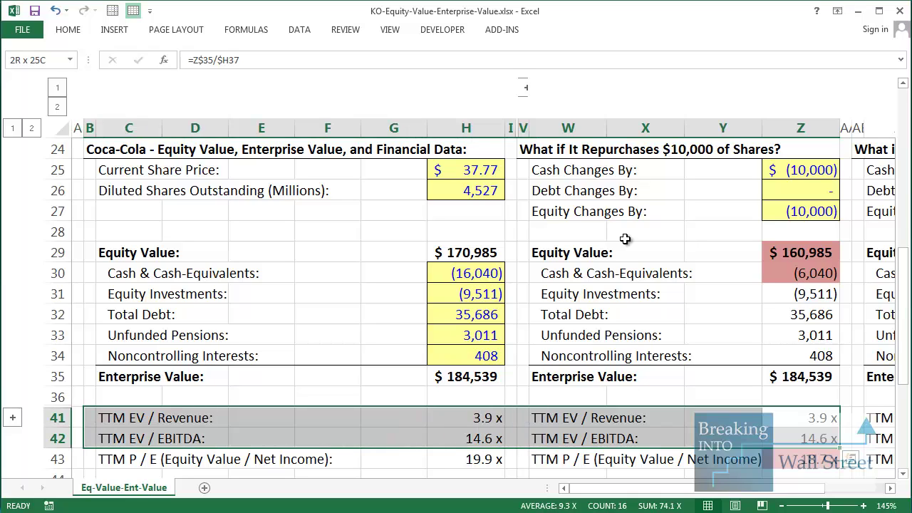
# Highlight the TTM P / E row in C43:Z43 to compare the base and repurchase scenarios.
pyautogui.press('Down')
pyautogui.press('Down')
pyautogui.hotkey('shift', 'Left')
pyautogui.hotkey('shift', 'Left')
pyautogui.hotkey('shift', 'Left')
pyautogui.hotkey('shift', 'Left')
pyautogui.hotkey('shift', 'Left')
pyautogui.hotkey('shift', 'Left')
pyautogui.hotkey('shift', 'Left')
pyautogui.hotkey('shift', 'Left')
pyautogui.hotkey('shift', 'Left')
pyautogui.hotkey('shift', 'Left')
pyautogui.hotkey('shift', 'Left')
pyautogui.hotkey('shift', 'Left')
pyautogui.hotkey('shift', 'Left')
pyautogui.hotkey('shift', 'Left')
pyautogui.hotkey('shift', 'Left')
pyautogui.hotkey('shift', 'Left')
pyautogui.hotkey('shift', 'Left')
pyautogui.hotkey('shift', 'Left')
pyautogui.hotkey('shift', 'Left')
pyautogui.hotkey('shift', 'Left')
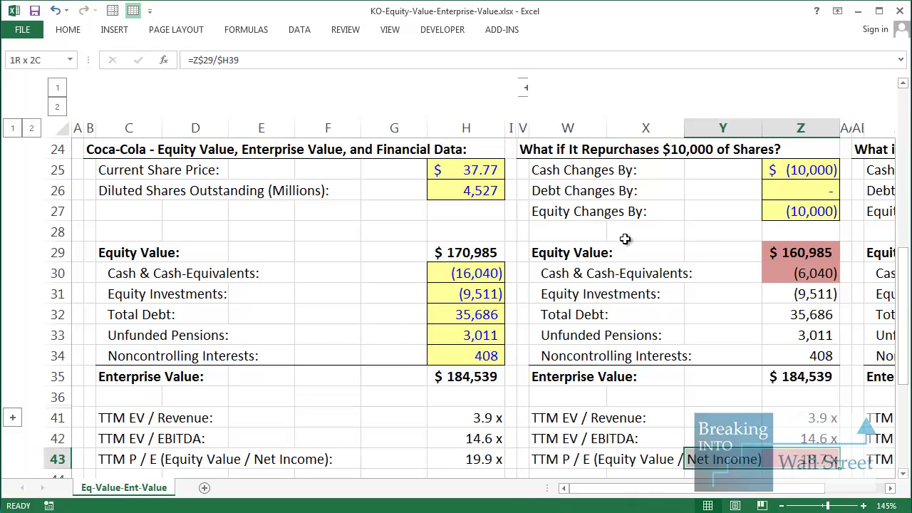
pyautogui.hotkey('shift', 'Left')
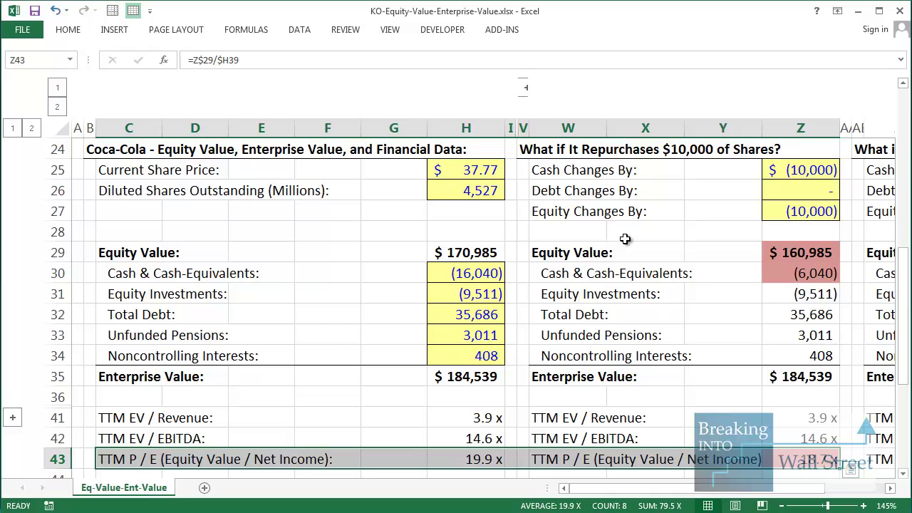
# Fund the share repurchase with debt instead by setting Cash Changes By in Z25 to 0 and Debt Changes By in Z26 to 10000.
pyautogui.press('Up')
pyautogui.press('Up')
pyautogui.press('Up')
pyautogui.press('Up')
pyautogui.press('Up')
pyautogui.press('Up')
pyautogui.press('Up')
pyautogui.press('Up')
pyautogui.press('Up')
pyautogui.press('Up')
pyautogui.press('Up')
pyautogui.press('Up')
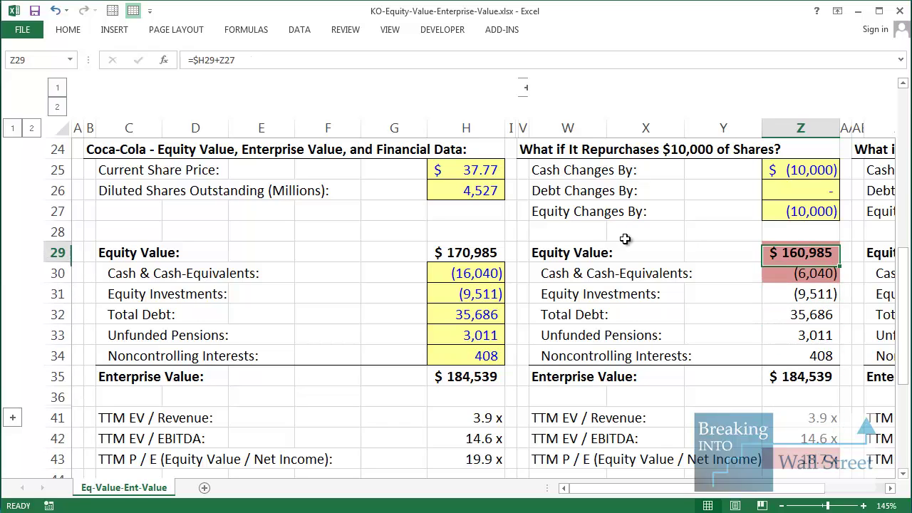
pyautogui.press('Up')
pyautogui.press('Up')
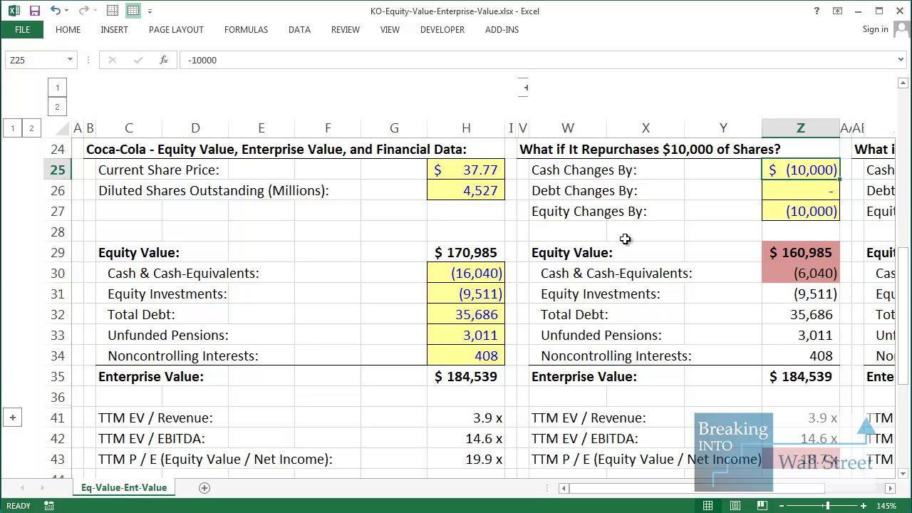
pyautogui.press('Down')
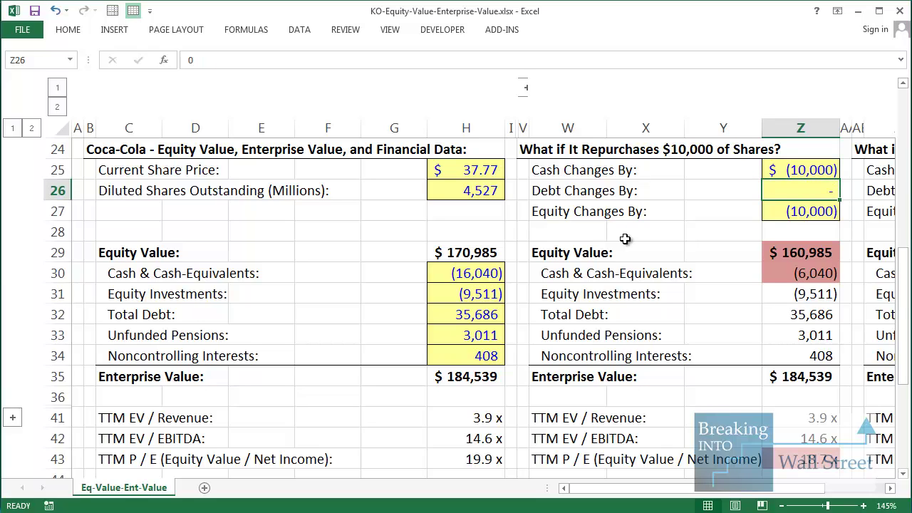
pyautogui.press('Up')
pyautogui.write('0')
pyautogui.press('Return')
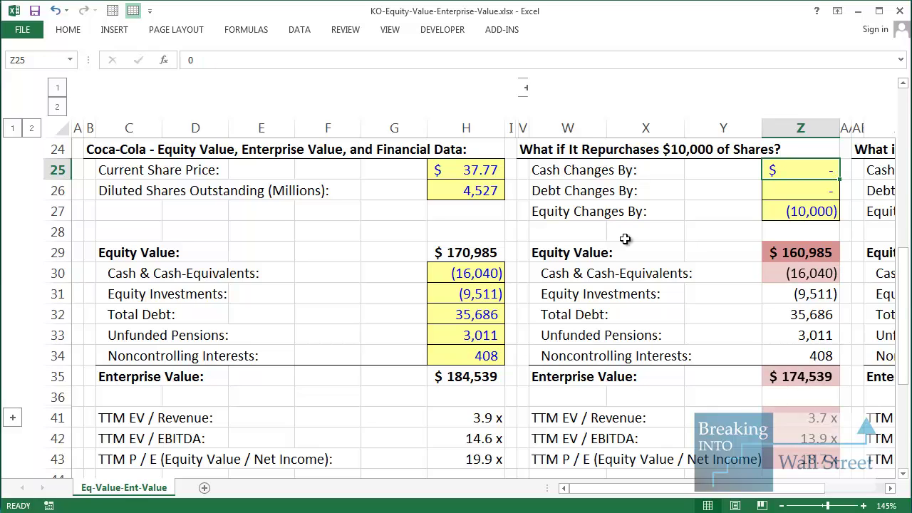
pyautogui.write('10,000')
pyautogui.press('Return')
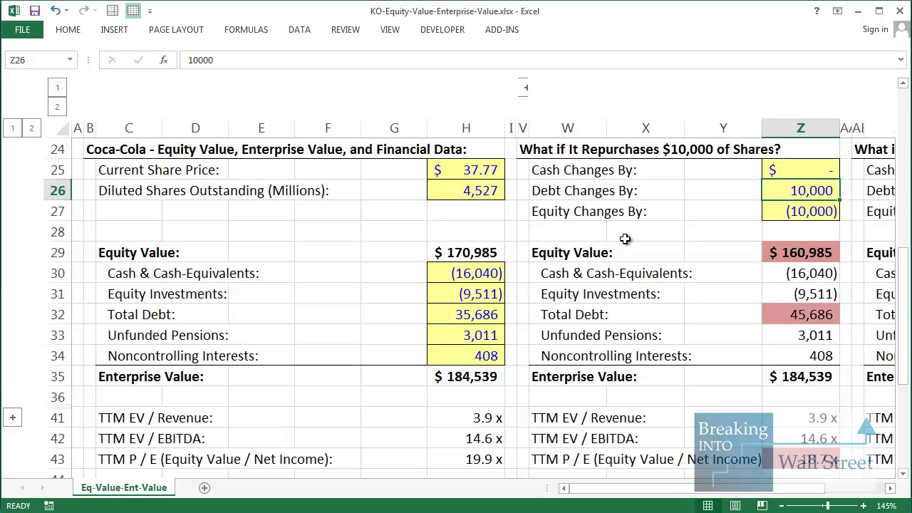
# Highlight the Equity Value line in W29:Z29 of the debt-funded share repurchase scenario.
pyautogui.press('Down')
pyautogui.press('Down')
pyautogui.hotkey('shift', 'Left')
pyautogui.hotkey('shift', 'Left')
pyautogui.hotkey('shift', 'Left')
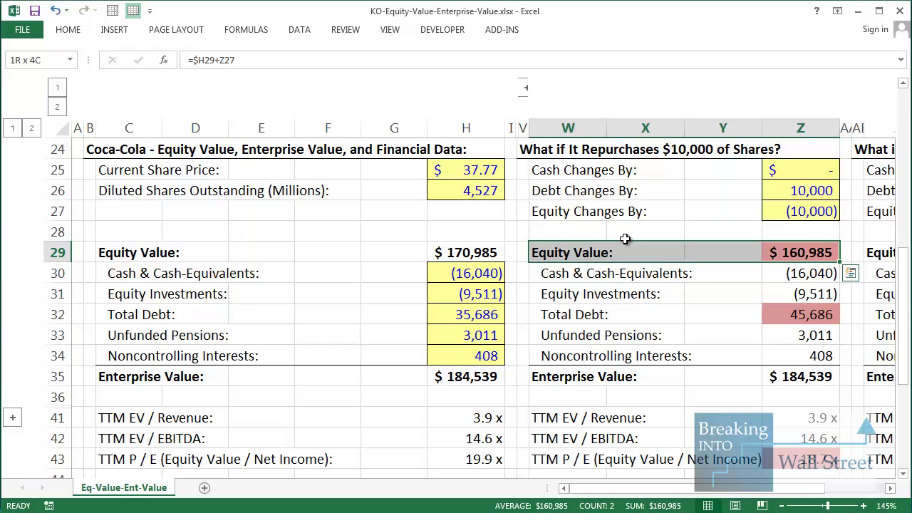
# Highlight the Total Debt line in W32:Z32 of the debt-funded share repurchase scenario.
pyautogui.press('Down')
pyautogui.press('Down')
pyautogui.press('Down')
pyautogui.hotkey('shift', 'Left')
pyautogui.hotkey('shift', 'Left')
pyautogui.hotkey('shift', 'Left')
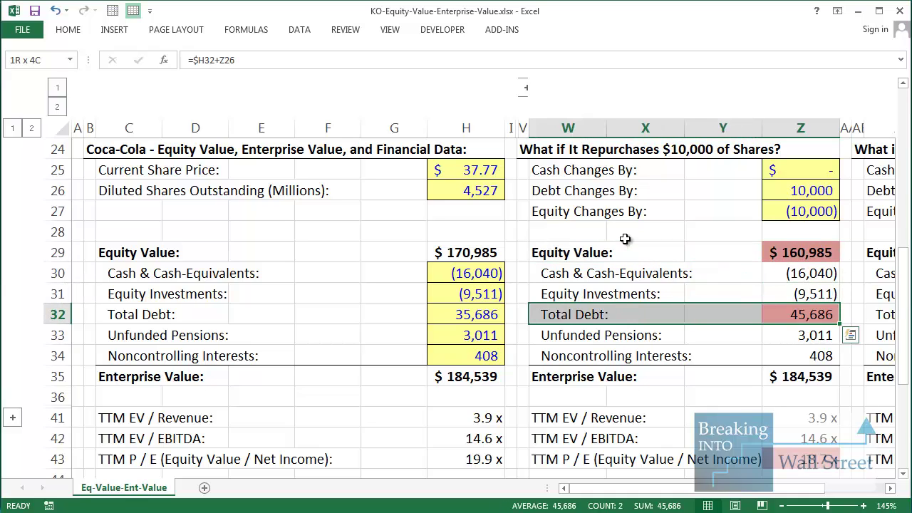
# Highlight the Enterprise Value line in W35:Z35 of the debt-funded share repurchase scenario.
pyautogui.press('Down')
pyautogui.press('Down')
pyautogui.press('Down')
pyautogui.hotkey('shift', 'Left')
pyautogui.hotkey('shift', 'Left')
pyautogui.hotkey('shift', 'Left')
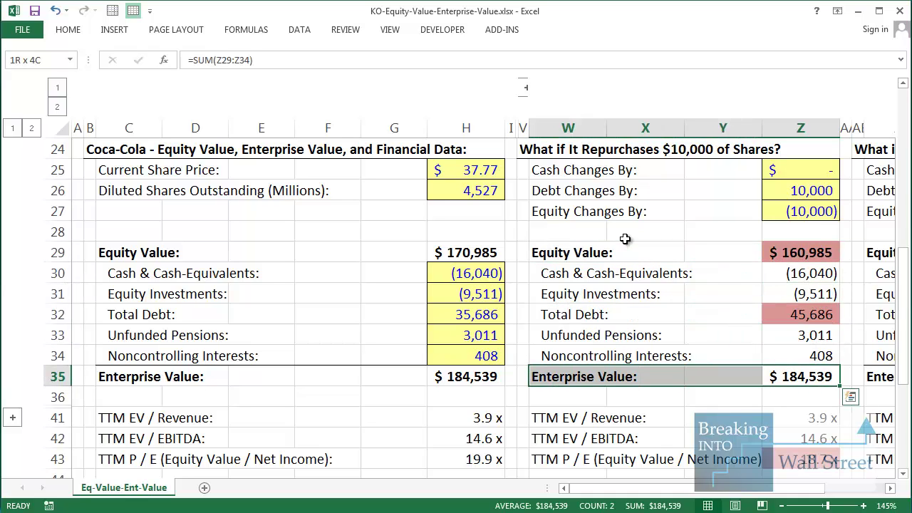
# Examine the multiples of the debt-funded repurchase scenario, highlighting the TTM P / E row in W43:Z43.
pyautogui.hotkey('shift', 'Down')
pyautogui.hotkey('shift', 'Down')
pyautogui.hotkey('shift', 'Down')
pyautogui.press('Down')
pyautogui.press('Down')
pyautogui.press('Down')
pyautogui.press('Down')
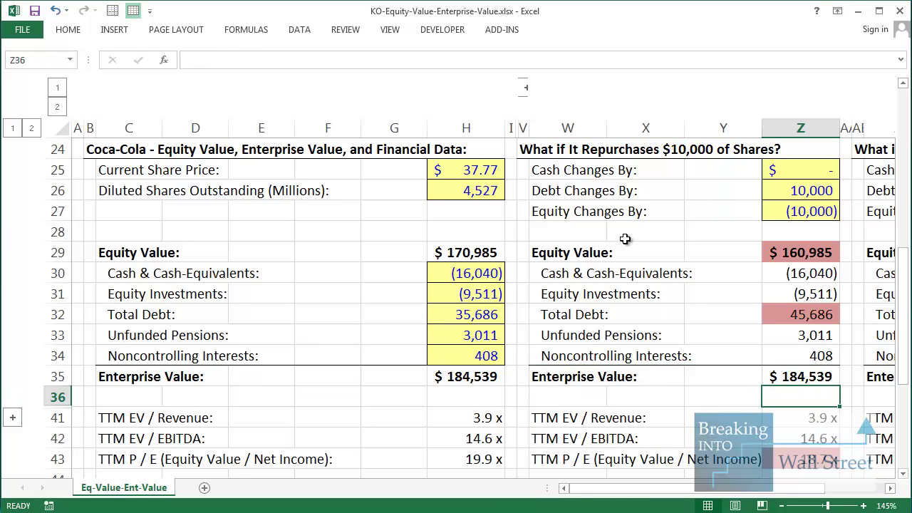
pyautogui.hotkey('shift', 'Left')
pyautogui.hotkey('shift', 'Left')
pyautogui.hotkey('shift', 'Left')
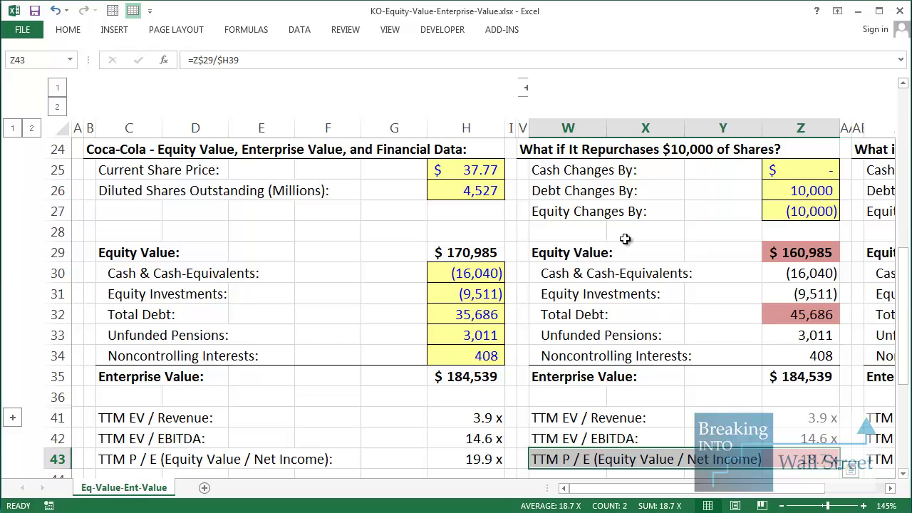
# In the share repurchase scenario, set Debt Changes By in Z26 to 0 and Cash Changes By in Z25 to 10000.
pyautogui.click(832, 191)
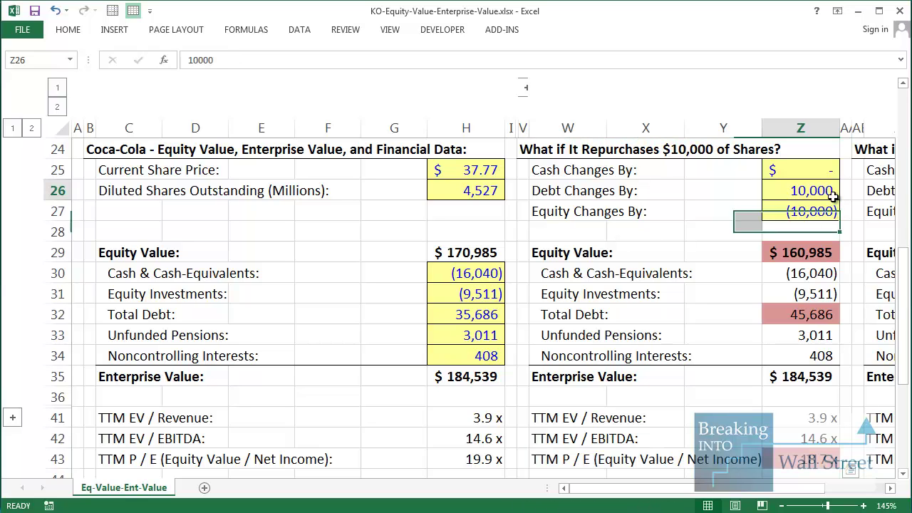
pyautogui.press('BackSpace')
pyautogui.press('Up')
pyautogui.write('10000')
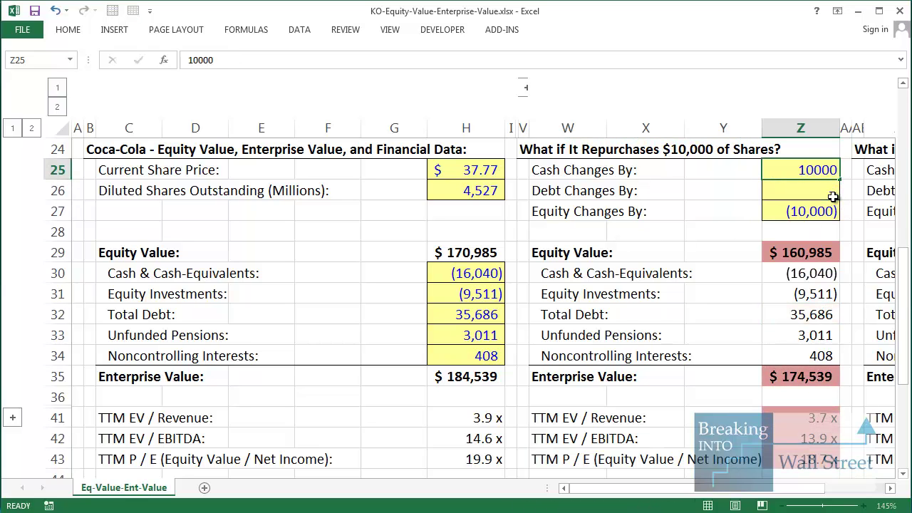
pyautogui.hotkey('ctrl', 'Return')
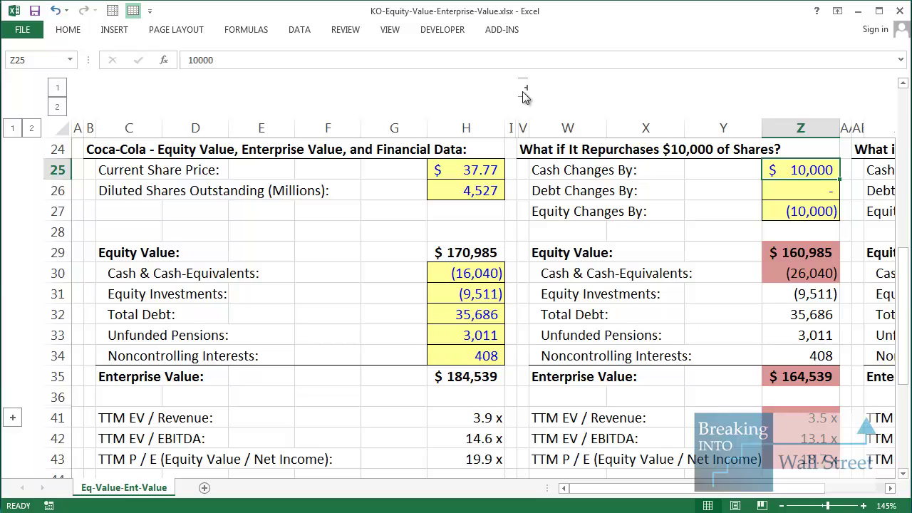
# Expand the hidden scenario columns, then group and collapse columns J:Z so the debt repayment scenario sits beside the base data.
pyautogui.click(524, 88)
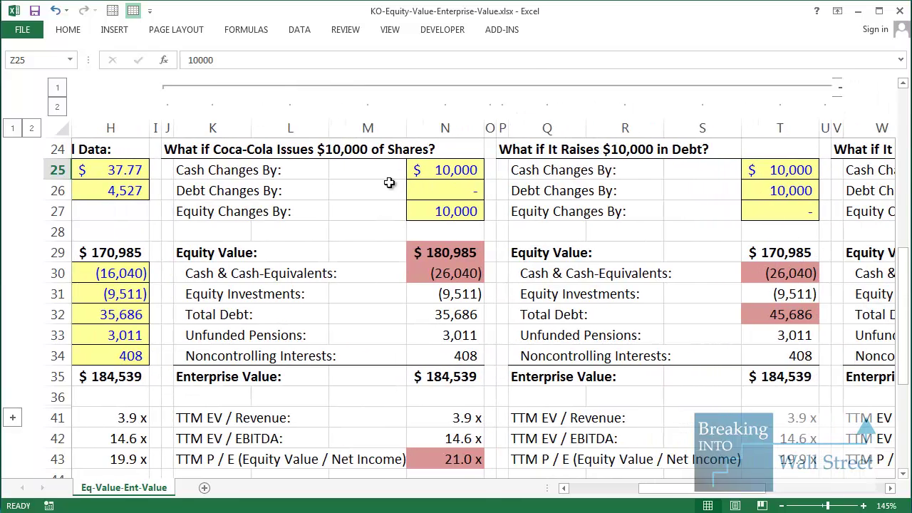
pyautogui.click(285, 187)
pyautogui.press('Left')
pyautogui.hotkey('ctrl', 'space')
pyautogui.hotkey('shift', 'Right')
pyautogui.hotkey('shift', 'Right')
pyautogui.hotkey('shift', 'Right')
pyautogui.hotkey('shift', 'Right')
pyautogui.hotkey('shift', 'Right')
pyautogui.hotkey('shift', 'Right')
pyautogui.hotkey('shift', 'Right')
pyautogui.hotkey('shift', 'Right')
pyautogui.hotkey('shift', 'Right')
pyautogui.hotkey('shift', 'Right')
pyautogui.hotkey('shift', 'Right')
pyautogui.hotkey('shift', 'Right')
pyautogui.hotkey('shift', 'Right')
pyautogui.hotkey('shift', 'Right')
pyautogui.hotkey('shift', 'Right')
pyautogui.hotkey('shift', 'Right')
pyautogui.hotkey('shift', 'Right')
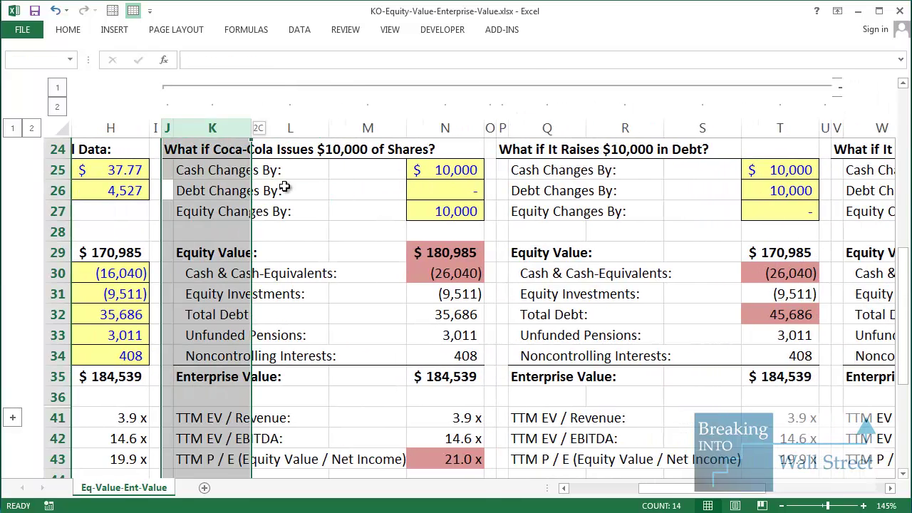
pyautogui.hotkey('alt', 'd')
pyautogui.press('g')
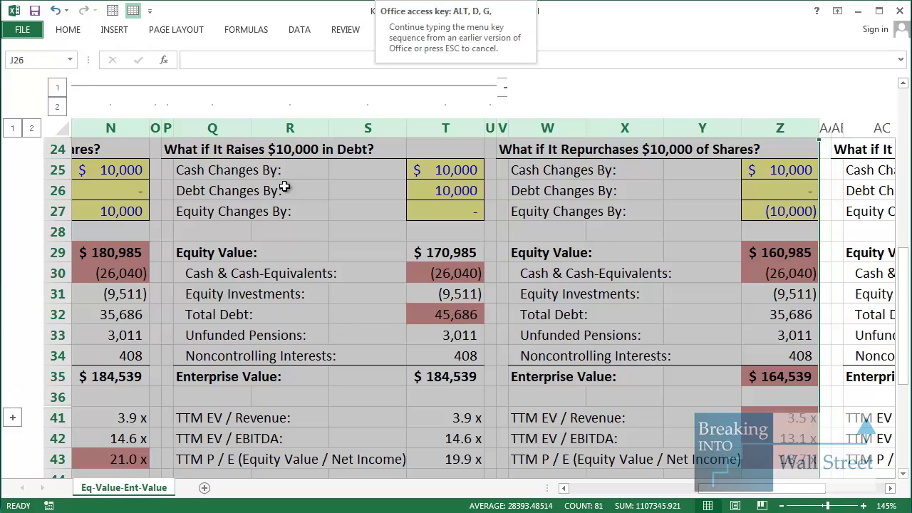
pyautogui.press('g')
pyautogui.hotkey('alt', 'd')
pyautogui.press('g')
pyautogui.press('h')
# Set Debt Changes By in AF26 to -10000 for the debt repayment scenario.
pyautogui.click(617, 294)
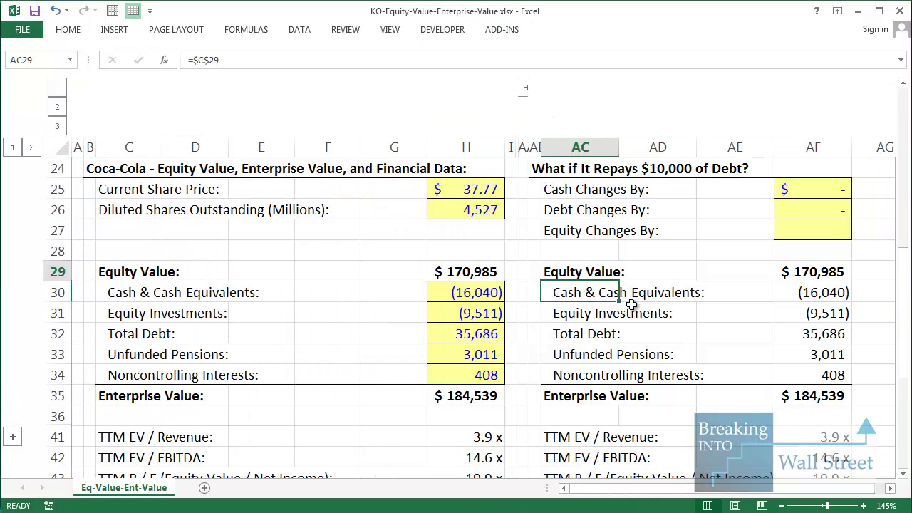
pyautogui.press('Up')
pyautogui.press('Up')
pyautogui.press('Up')
pyautogui.press('Up')
pyautogui.press('Right')
pyautogui.press('Right')
pyautogui.press('Right')
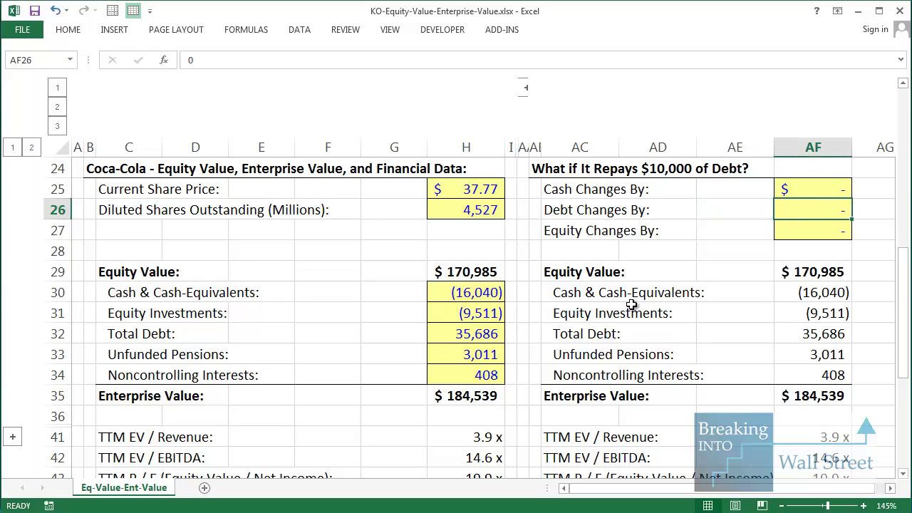
pyautogui.write('-10000')
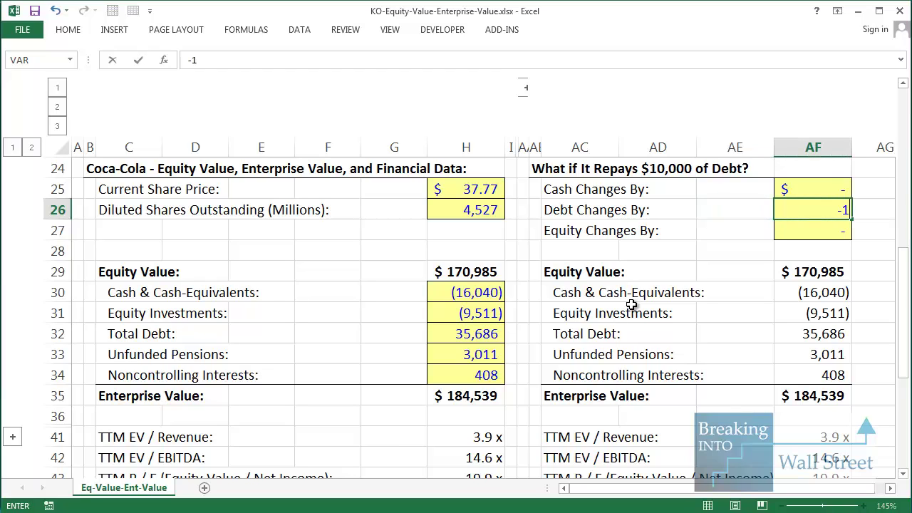
pyautogui.hotkey('ctrl', 'Return')
# Fund the debt repayment with cash by setting Cash Changes By in AF25 to -10000.
pyautogui.press('Up')
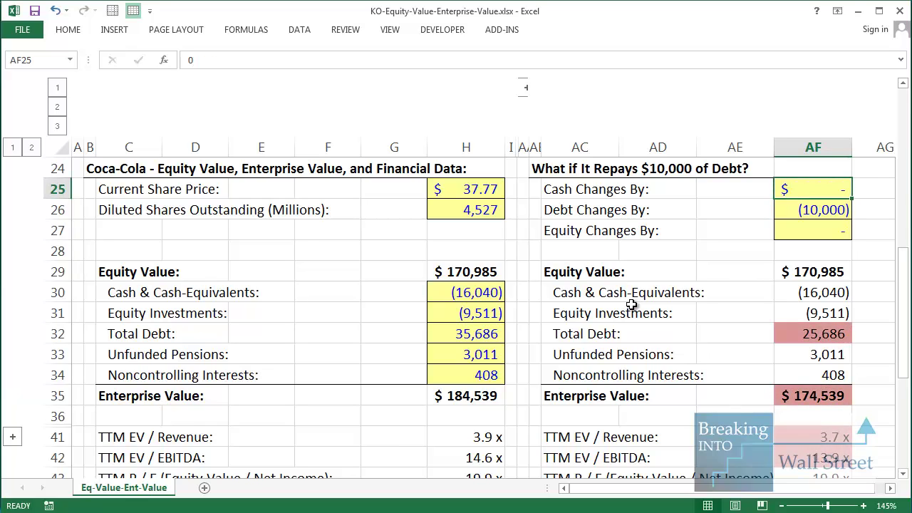
pyautogui.write('100')
pyautogui.press('BackSpace')
pyautogui.press('BackSpace')
pyautogui.press('BackSpace')
pyautogui.write('-10000')
pyautogui.hotkey('ctrl', 'Return')
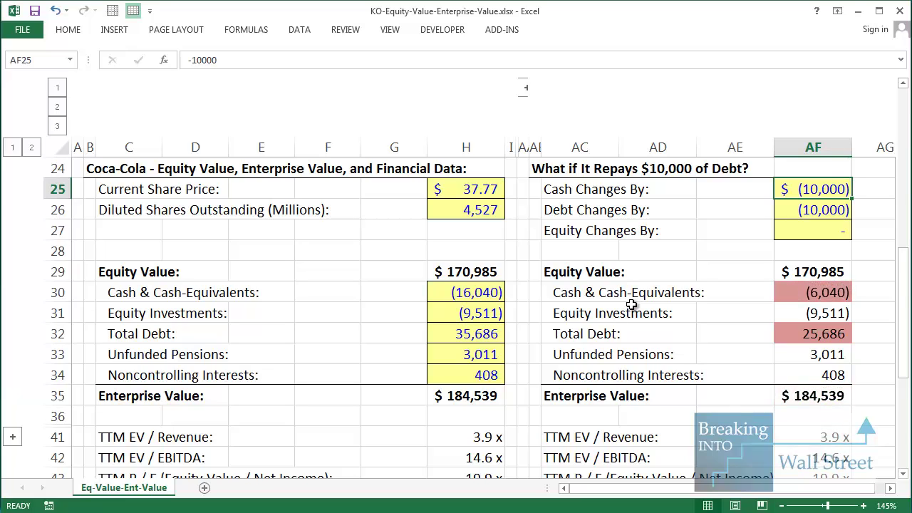
# Highlight the Equity Value row in H29:AF29 to compare the base and debt repayment scenarios.
pyautogui.press('Down')
pyautogui.press('Down')
pyautogui.press('Down')
pyautogui.press('Down')
pyautogui.hotkey('shift', 'Left')
pyautogui.hotkey('shift', 'Left')
pyautogui.hotkey('shift', 'Left')
pyautogui.hotkey('shift', 'Left')
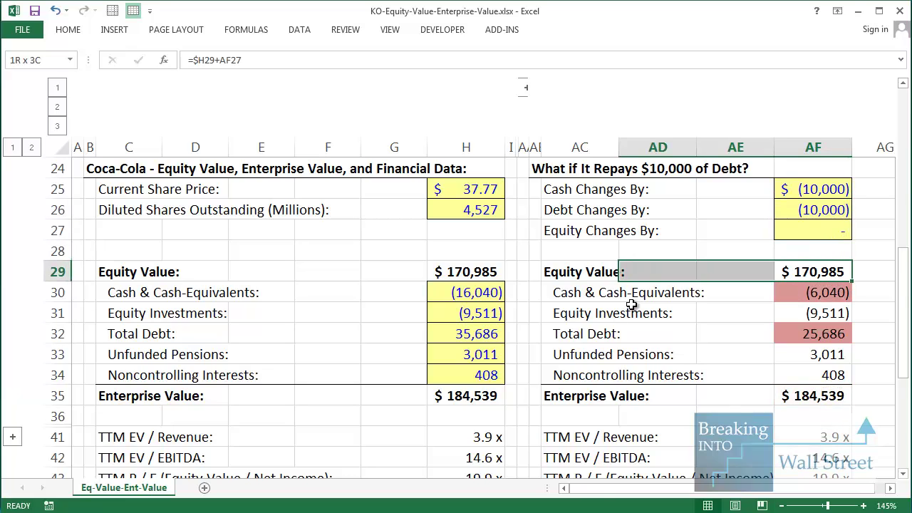
pyautogui.hotkey('ctrl', 'shift', 'Left')
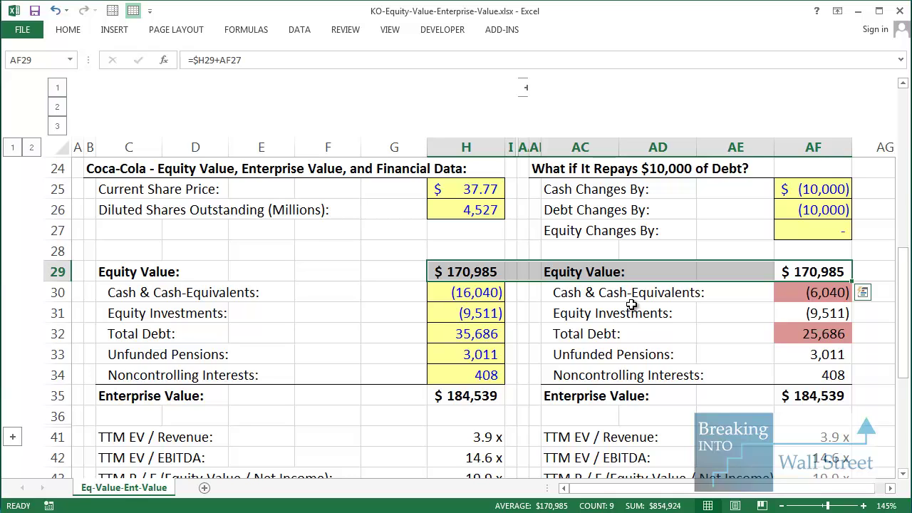
# Highlight the Enterprise Value row in I35:AF35 to compare the debt repayment scenario with the base case.
pyautogui.press('Down')
pyautogui.press('Down')
pyautogui.press('Down')
pyautogui.press('Down')
pyautogui.press('Down')
pyautogui.press('Down')
pyautogui.press('Down')
pyautogui.press('Down')
pyautogui.press('Up')
pyautogui.press('Up')
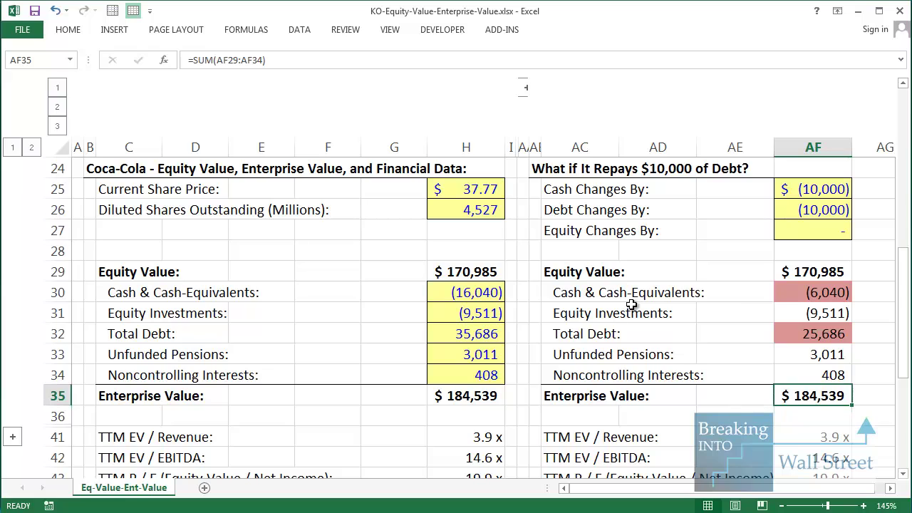
pyautogui.hotkey('shift', 'Left')
pyautogui.hotkey('shift', 'Left')
pyautogui.hotkey('shift', 'Left')
pyautogui.hotkey('shift', 'Left')
pyautogui.hotkey('shift', 'Left')
pyautogui.hotkey('shift', 'Left')
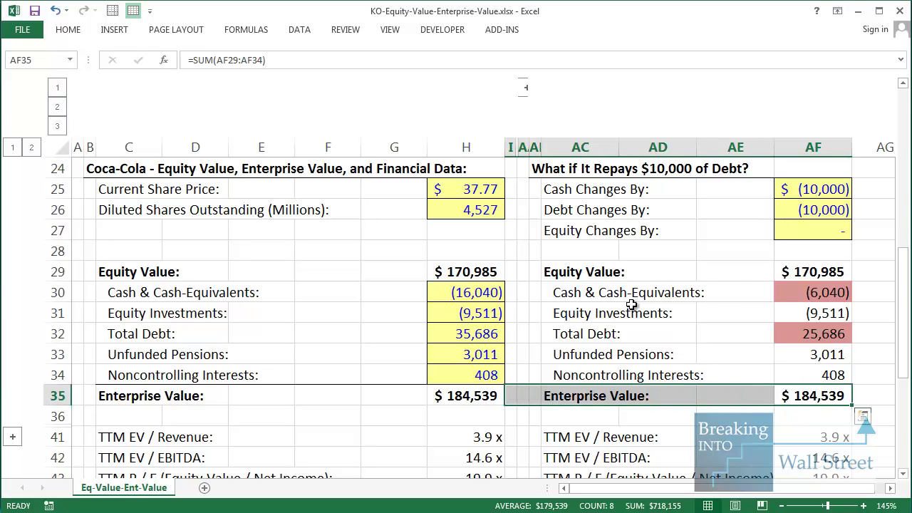
# Compare the Cash and Total Debt rows across H:AF and highlight the debt repayment scenario's multiples in AC41:AF43.
pyautogui.moveTo(438, 298); pyautogui.dragTo(828, 292)
pyautogui.moveTo(833, 334); pyautogui.dragTo(436, 341)
pyautogui.scroll(-1, 437, 340)
pyautogui.moveTo(579, 373); pyautogui.dragTo(820, 413)
pyautogui.scroll(3, 818, 407)
pyautogui.scroll(-2, 820, 379)
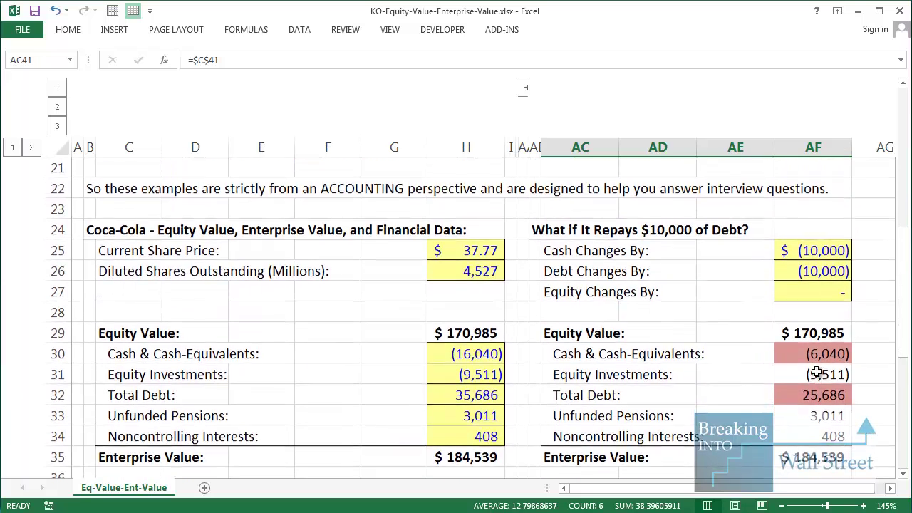
# Fund the debt repayment with equity instead by setting Cash Changes By in AF25 to 0 and Equity Changes By in AF27 to 10000.
pyautogui.click(824, 212)
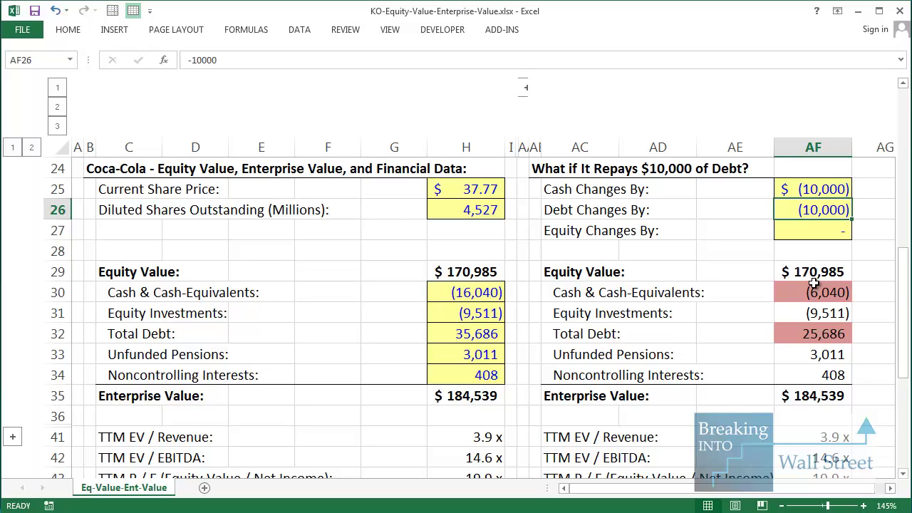
pyautogui.press('Up')
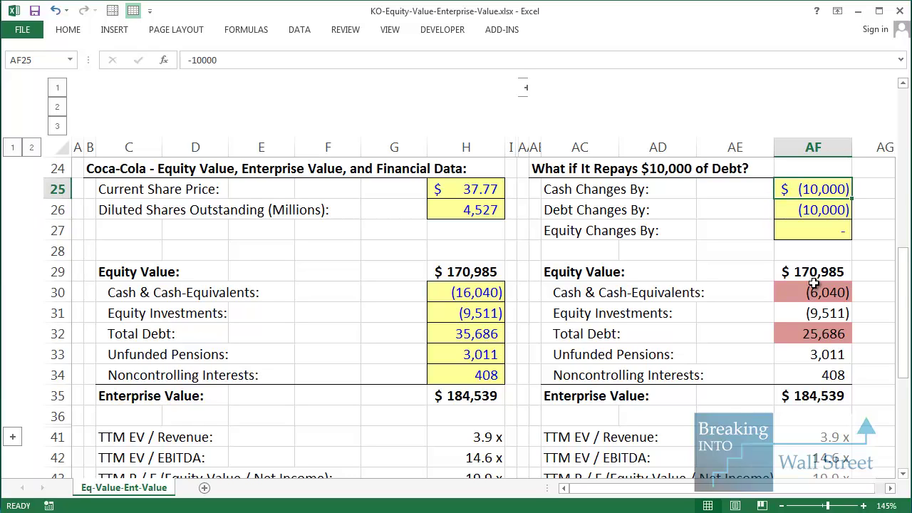
pyautogui.write('0')
pyautogui.press('Return')
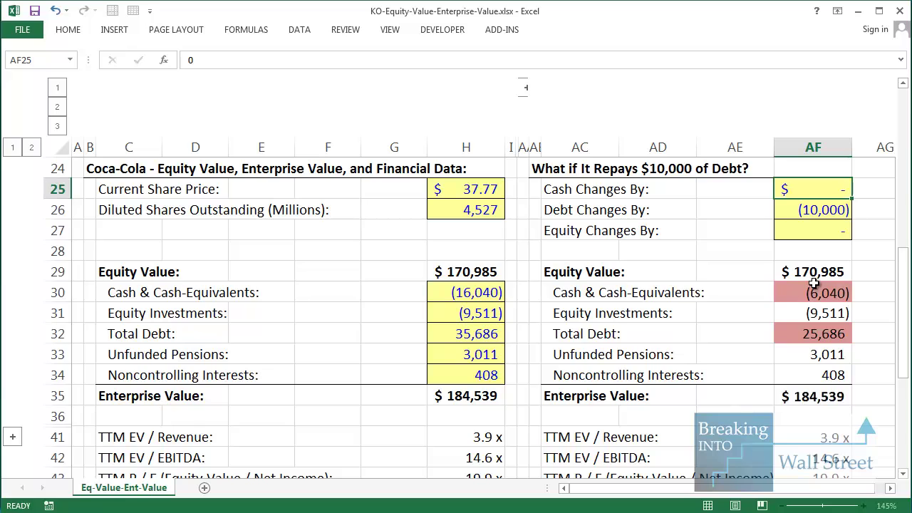
pyautogui.press('Down')
pyautogui.write('10000')
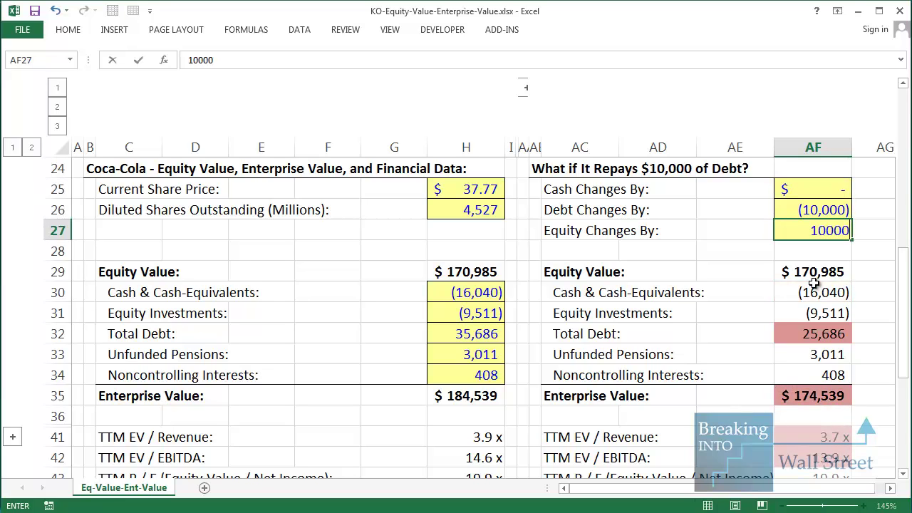
pyautogui.press('Return')
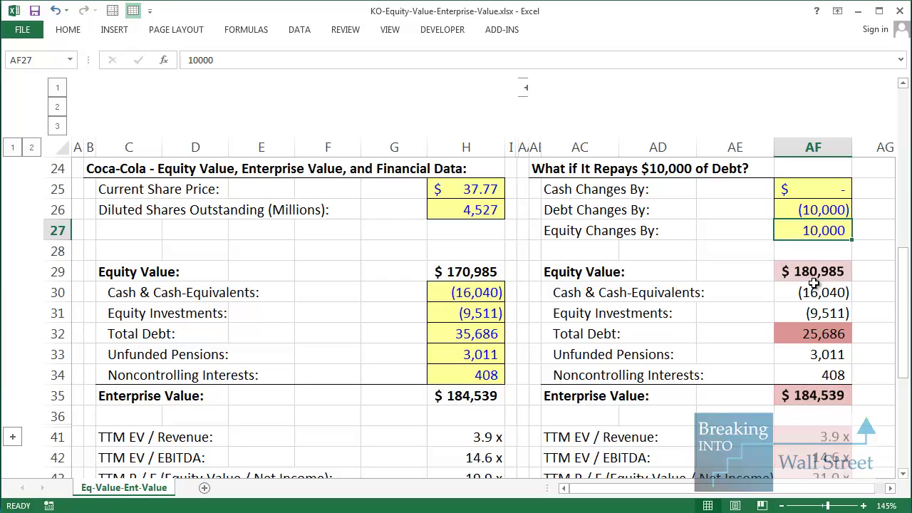
# Highlight the Equity Value line in AC29:AF29 of the equity-funded debt repayment scenario.
pyautogui.press('Down')
pyautogui.press('Down')
pyautogui.press('Down')
pyautogui.press('Up')
pyautogui.hotkey('shift', 'Left')
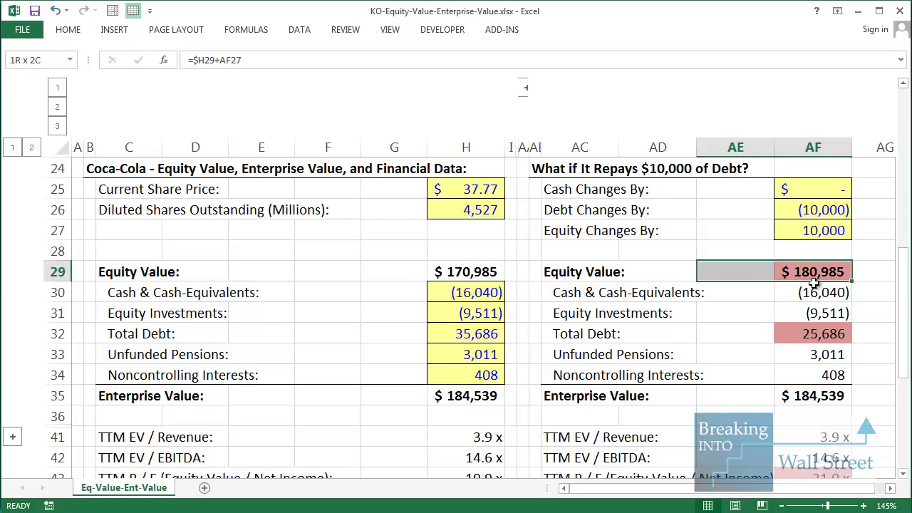
pyautogui.hotkey('shift', 'Left')
pyautogui.hotkey('shift', 'Left')
# Highlight the Total Debt line in AC32:AF32 of the equity-funded debt repayment scenario.
pyautogui.press('Down')
pyautogui.press('Down')
pyautogui.press('Down')
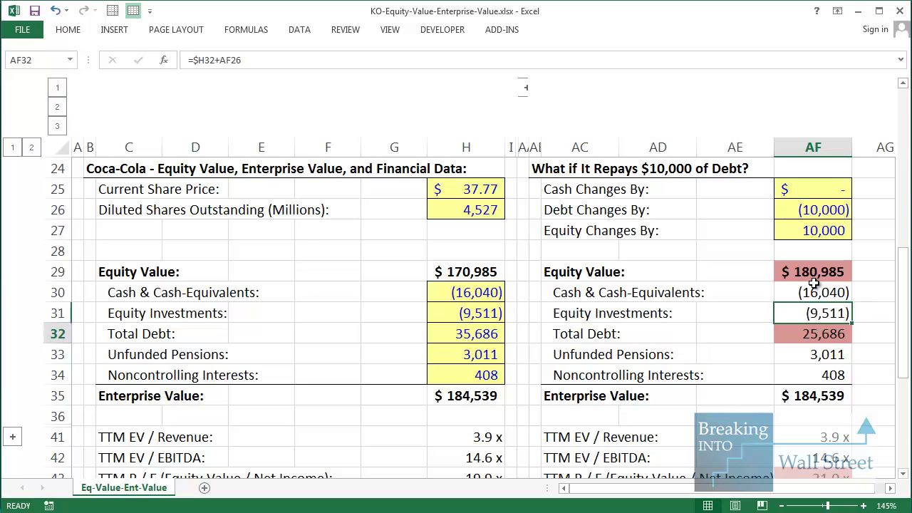
pyautogui.hotkey('shift', 'Left')
pyautogui.hotkey('shift', 'Left')
pyautogui.hotkey('shift', 'Left')
# Highlight the Enterprise Value line in AC35:AF35 of the equity-funded debt repayment scenario.
pyautogui.press('Down')
pyautogui.press('Down')
pyautogui.press('Down')
pyautogui.hotkey('shift', 'Left')
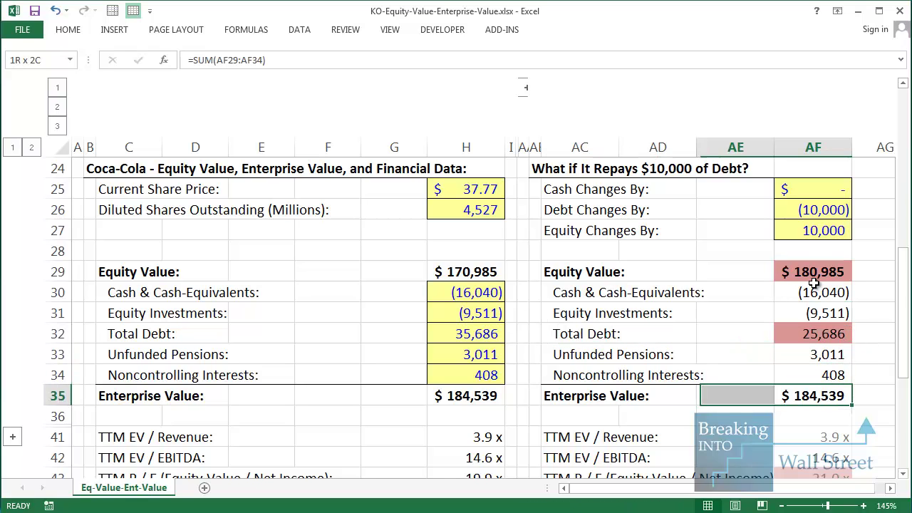
pyautogui.hotkey('shift', 'Left')
pyautogui.hotkey('shift', 'Left')
# Examine the TTM P / E multiple in AF43 of the equity-funded debt repayment scenario.
pyautogui.press('Down')
pyautogui.press('Down')
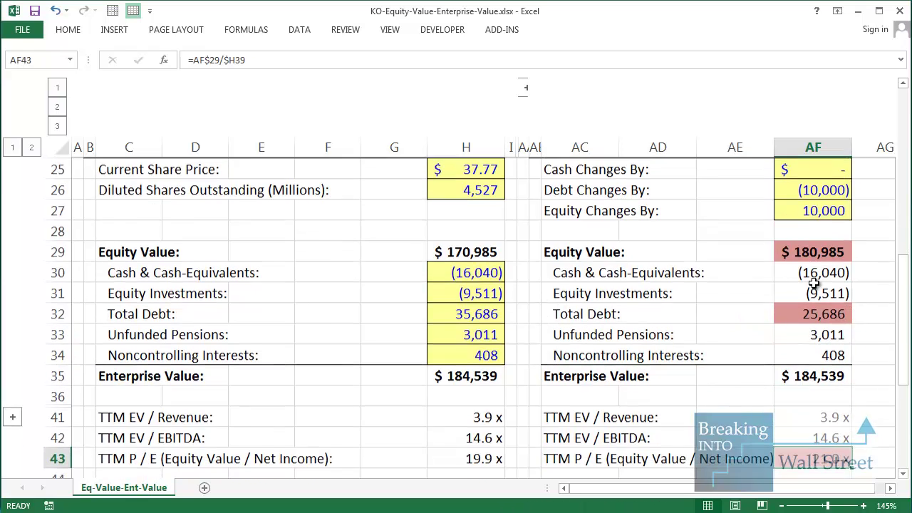
pyautogui.hotkey('ctrl', 'shift', 'Right')
pyautogui.hotkey('shift', 'space')
pyautogui.press('Down')
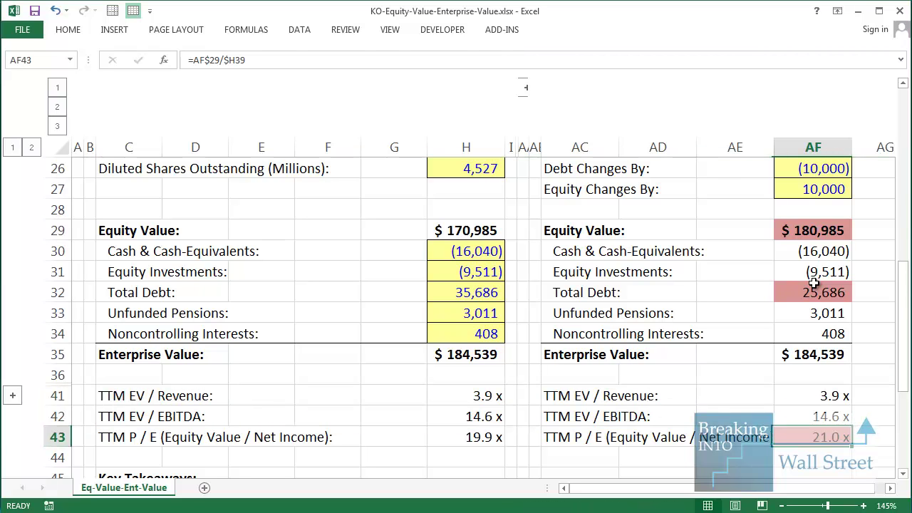
pyautogui.hotkey('shift', 'space')
# Review the cash, debt and equity changes and the bridge from Equity Value to Enterprise Value in column AF.
pyautogui.press('Up')
pyautogui.press('Up')
pyautogui.press('Up')
pyautogui.press('Up')
pyautogui.press('Up')
pyautogui.press('Up')
pyautogui.press('Up')
pyautogui.press('Up')
pyautogui.press('Up')
pyautogui.press('Up')
pyautogui.press('Up')
pyautogui.press('Up')
pyautogui.press('Up')
pyautogui.press('Up')
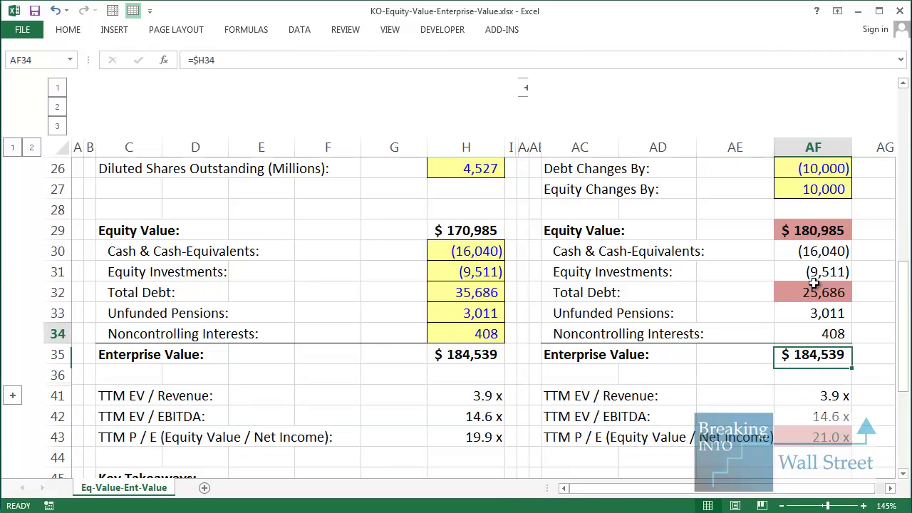
pyautogui.press('Up')
pyautogui.press('Down')
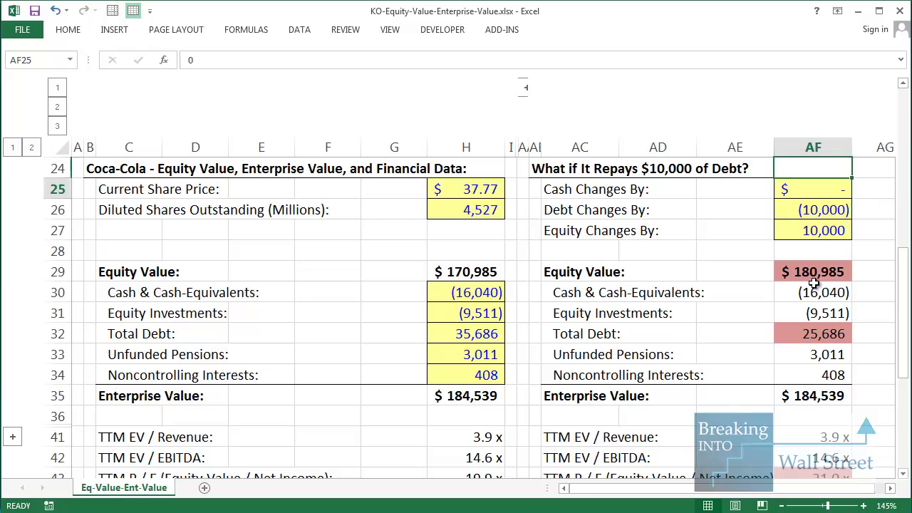
pyautogui.press('Down')
pyautogui.press('Down')
pyautogui.press('Down')
pyautogui.press('Down')
pyautogui.press('Down')
pyautogui.press('Down')
pyautogui.press('Down')
pyautogui.press('Down')
pyautogui.press('Down')
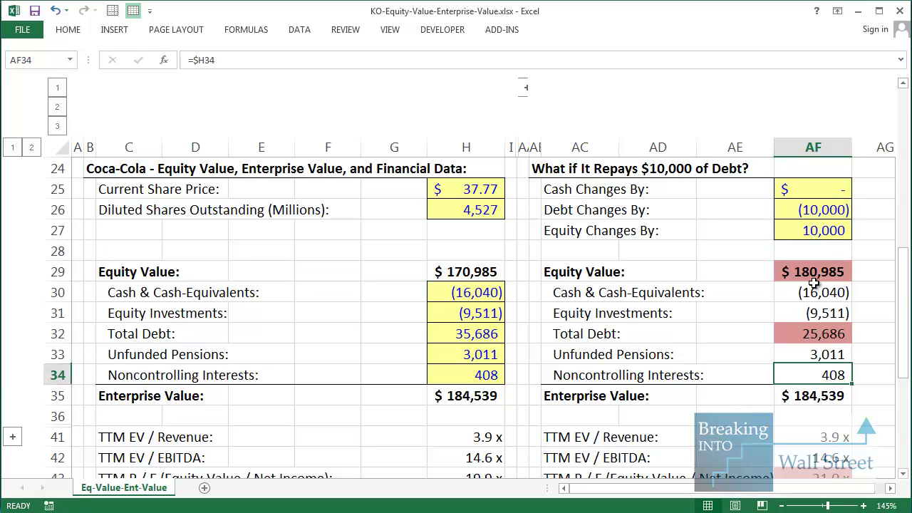
# Highlight the Enterprise Value line in AC35:AF35 of the debt repayment scenario.
pyautogui.press('Down')
pyautogui.hotkey('shift', 'Left')
pyautogui.hotkey('shift', 'Left')
pyautogui.hotkey('shift', 'Left')
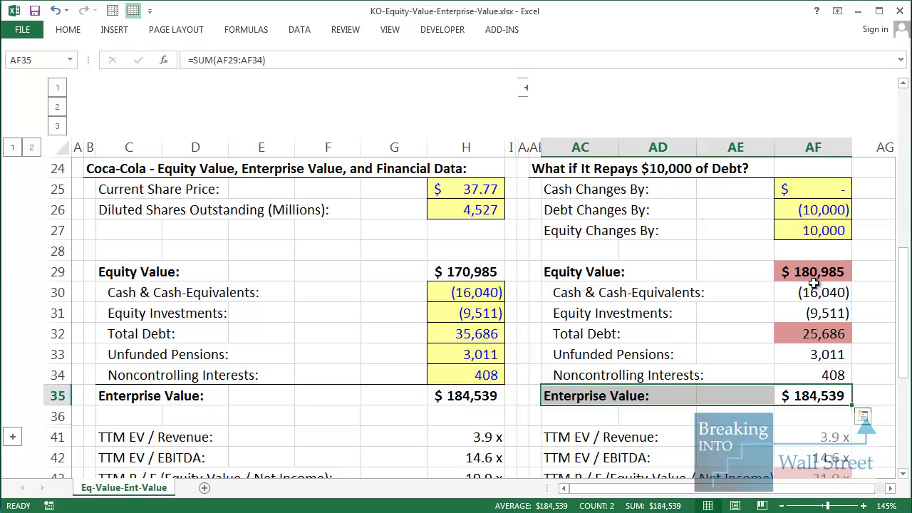
# Revisit the equity change assumption in AF27 and Coca-Cola's original Cash & Cash-Equivalents in H30.
pyautogui.press('Up')
pyautogui.press('Up')
pyautogui.press('Up')
pyautogui.press('Up')
pyautogui.press('Up')
pyautogui.press('Up')
pyautogui.press('Up')
pyautogui.press('Up')
pyautogui.click(466, 292)
# Highlight the Key Takeaways in rows 47 to 49 on Enterprise Value and Enterprise Value-based multiples.
pyautogui.scroll(-5, 112, 302)
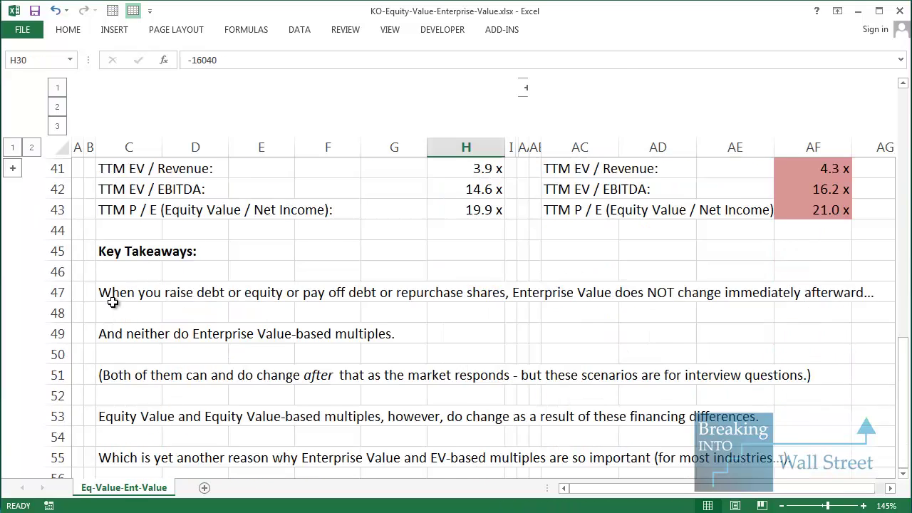
pyautogui.scroll(-1, 112, 302)
pyautogui.click(131, 249)
pyautogui.press('Up')
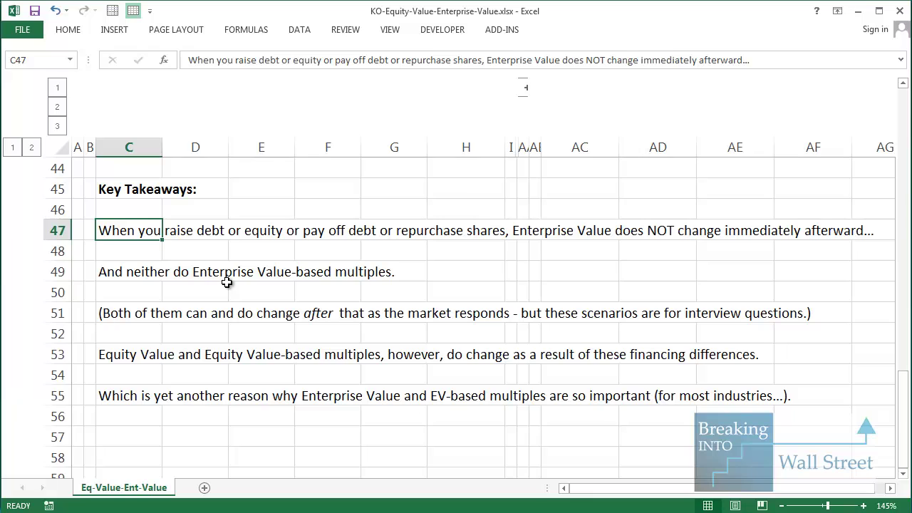
pyautogui.hotkey('shift', 'space')
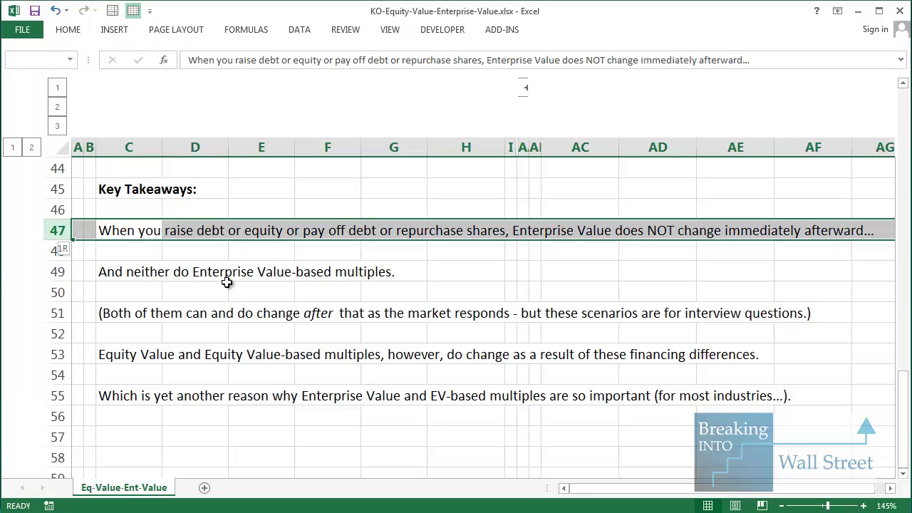
pyautogui.hotkey('shift', 'Down')
pyautogui.hotkey('shift', 'Down')
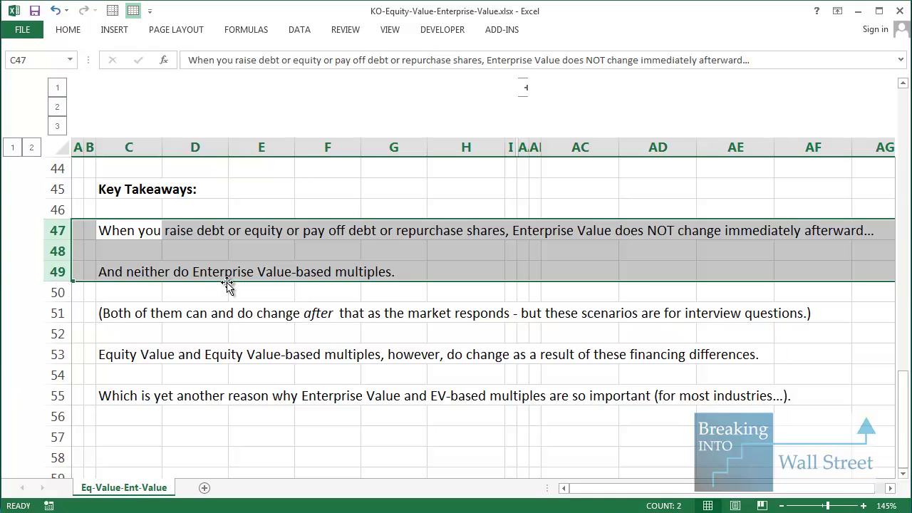
# Highlight the TTM EV / Revenue and TTM EV / EBITDA multiples across rows 41 and 42.
pyautogui.scroll(3, 230, 279)
pyautogui.click(135, 254)
pyautogui.hotkey('shift', 'space')
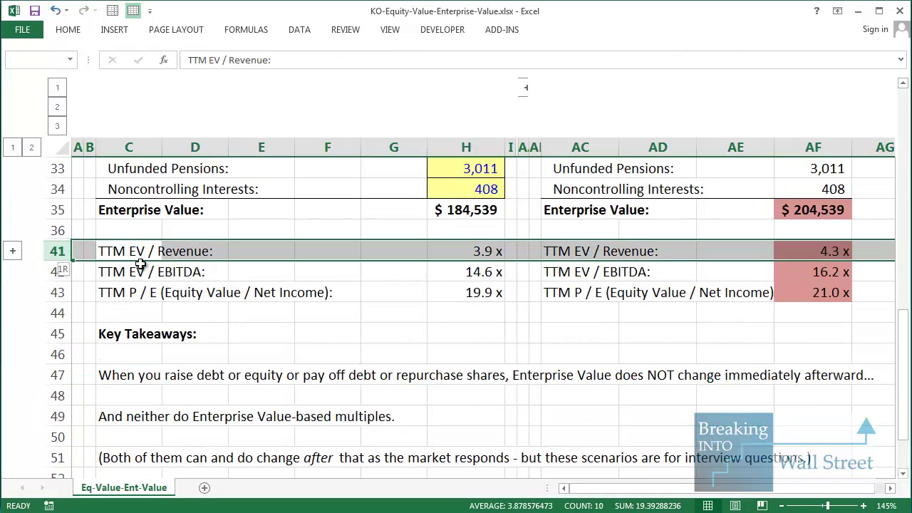
pyautogui.hotkey('shift', 'Down')
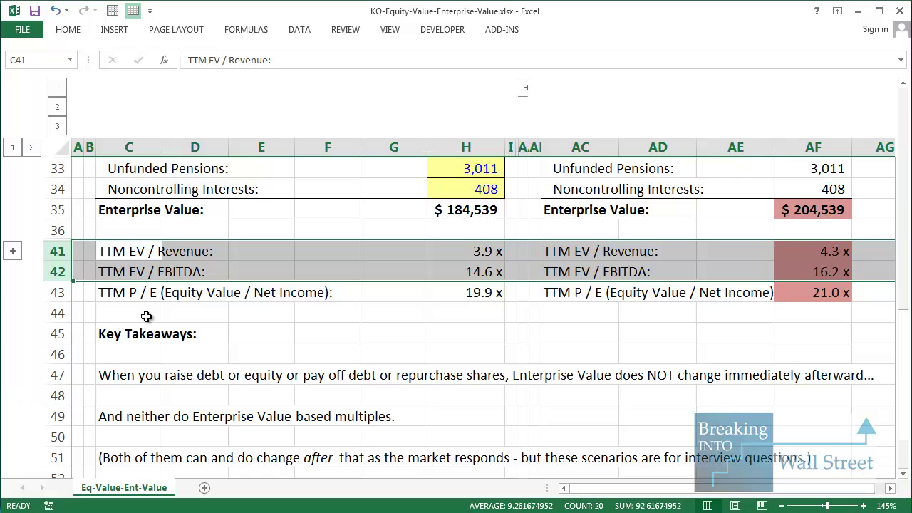
# Highlight the takeaway in row 51 on changes as the market responds.
pyautogui.scroll(-3, 147, 316)
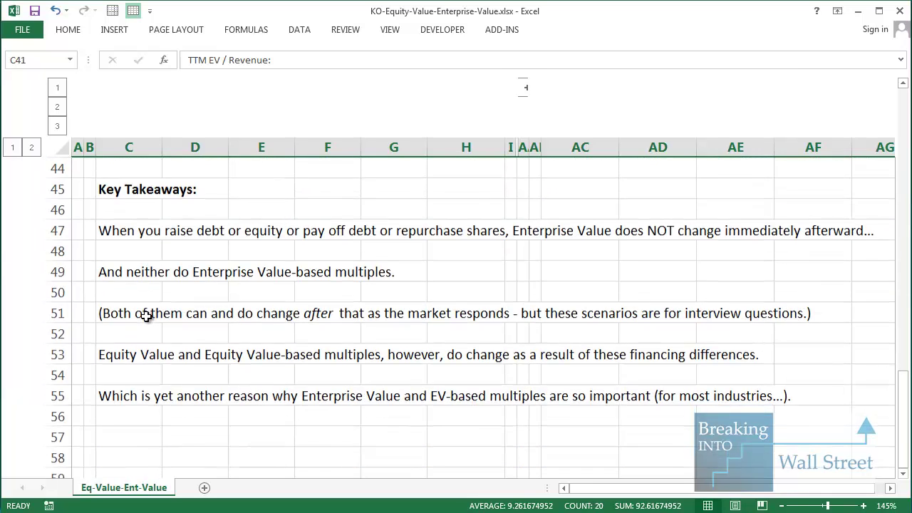
pyautogui.click(141, 316)
pyautogui.hotkey('shift', 'space')
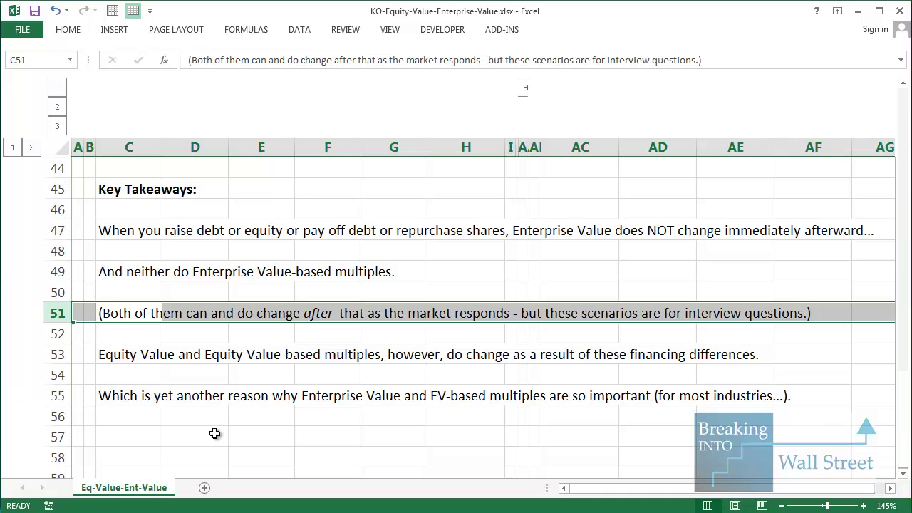
# Highlight the row 53 takeaway on Equity Value-based multiples, followed by the row 55 takeaway on the importance of Enterprise Value.
pyautogui.press('Down')
pyautogui.press('Down')
pyautogui.hotkey('shift', 'space')
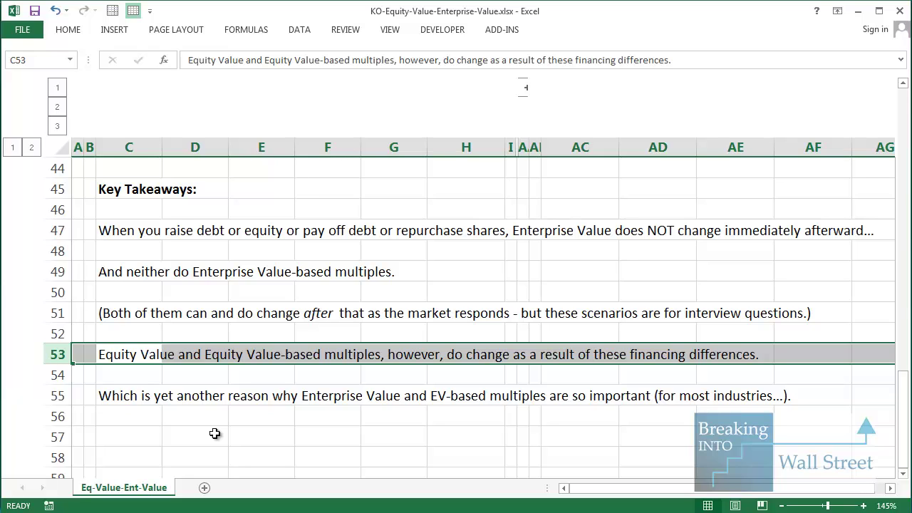
pyautogui.press('Down')
pyautogui.press('Down')
pyautogui.hotkey('shift', 'space')
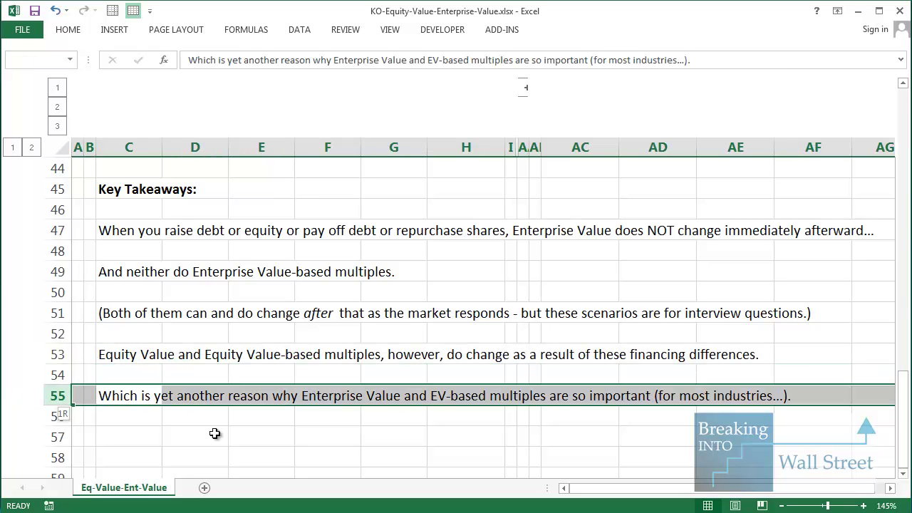